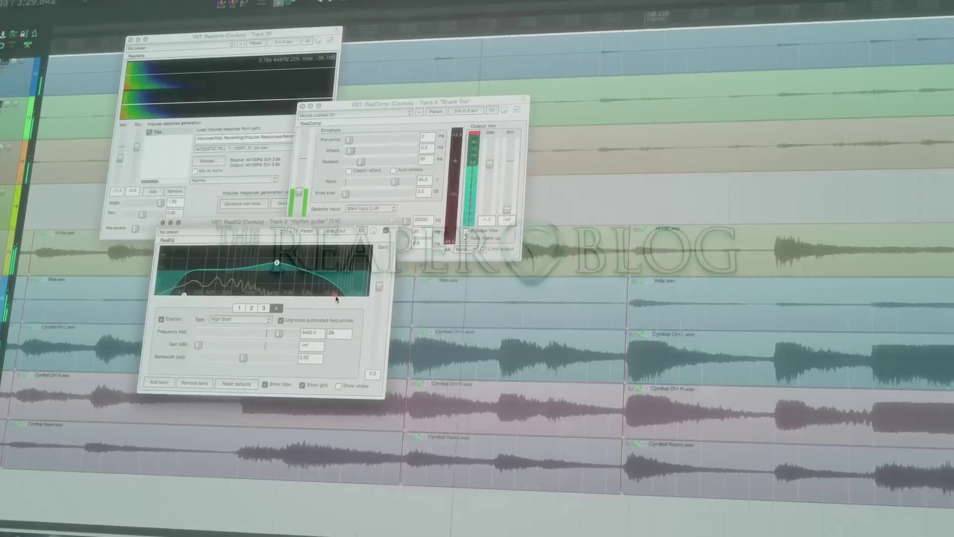
# - Raise the high-shelf EQ band frequency to about 18 kHz
pyautogui.moveTo(335, 296); pyautogui.dragTo(355, 298)
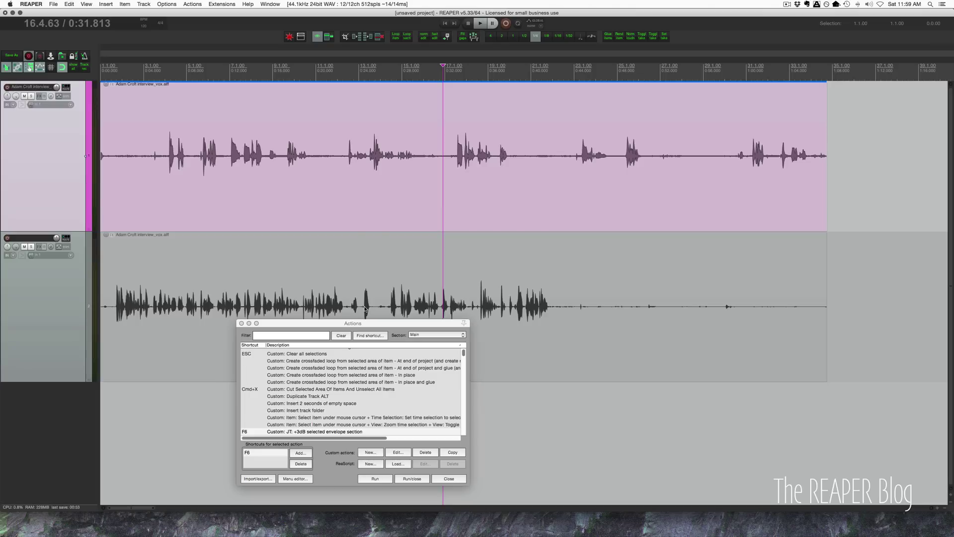
# - Marquee-select a stretch of dialogue and the items under it on both tracks
pyautogui.click(456, 224)
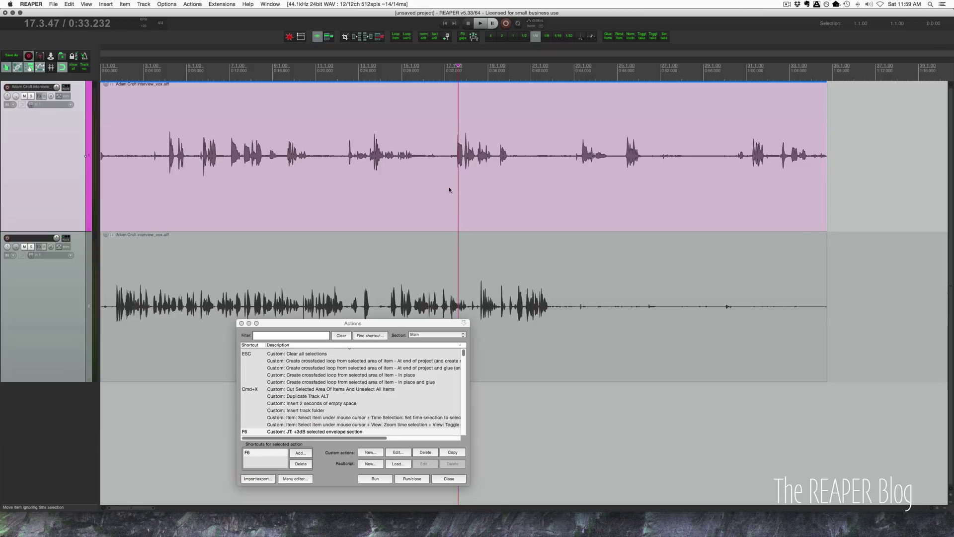
pyautogui.moveTo(446, 187); pyautogui.dragTo(620, 188)
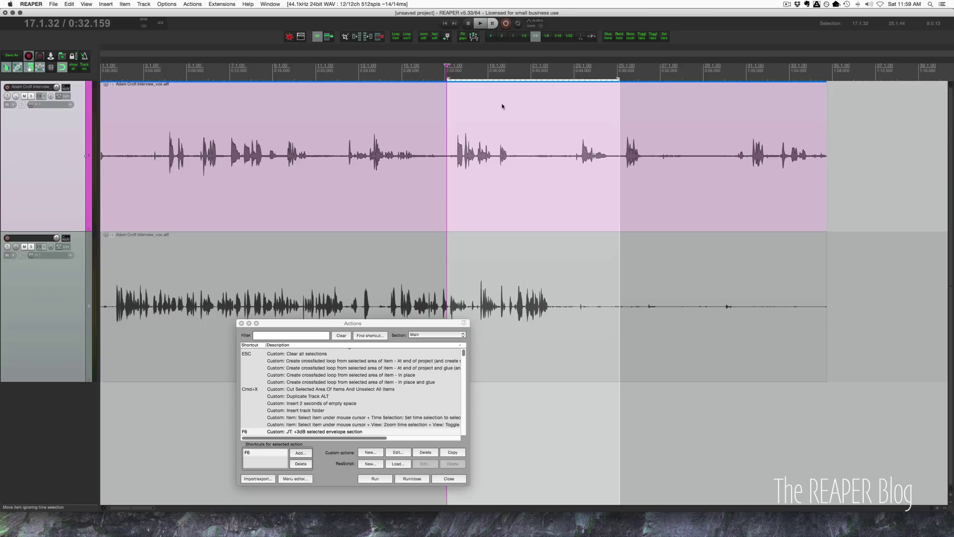
pyautogui.moveTo(858, 153); pyautogui.dragTo(724, 271)
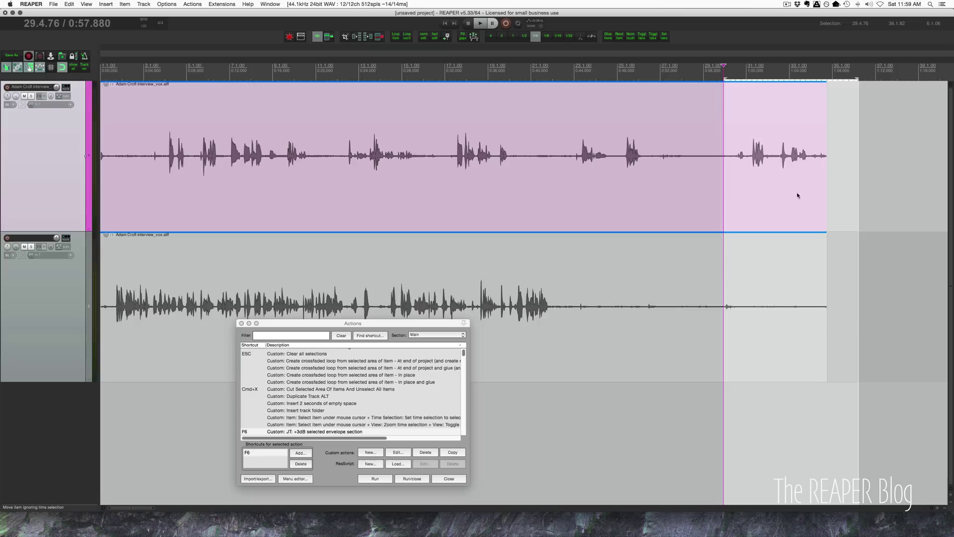
pyautogui.moveTo(580, 233); pyautogui.dragTo(456, 209)
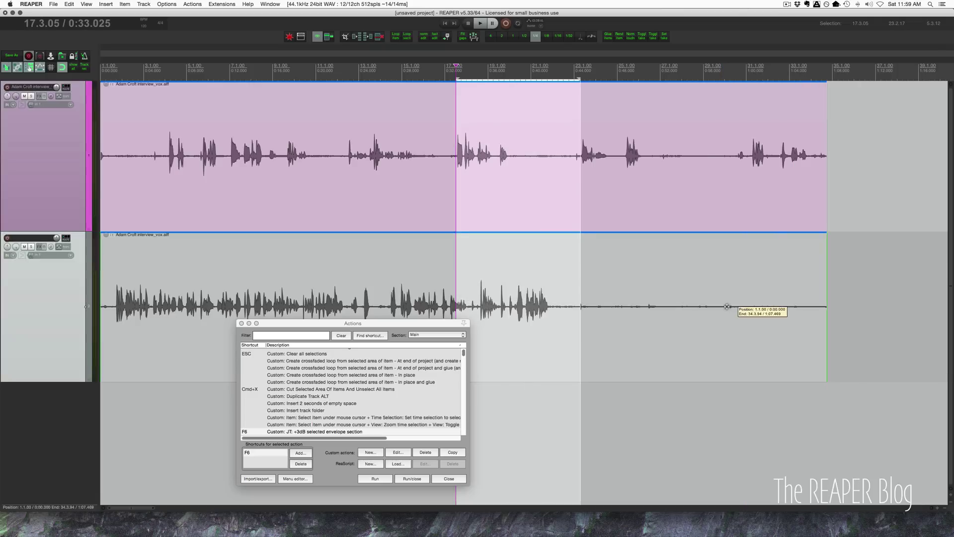
pyautogui.click(495, 197)
pyautogui.click(441, 287)
# - Split both tracks' items at the selection edges and at a further point right
pyautogui.press('s')
pyautogui.click(608, 197)
pyautogui.press('s')
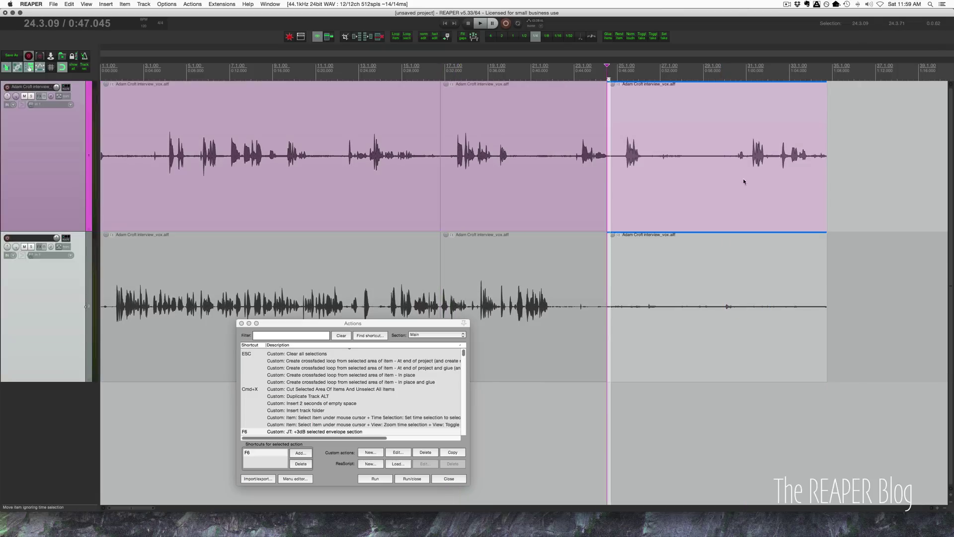
pyautogui.moveTo(746, 179); pyautogui.dragTo(752, 312)
pyautogui.press('s')
pyautogui.press('Escape')
pyautogui.moveTo(554, 178); pyautogui.dragTo(649, 323)
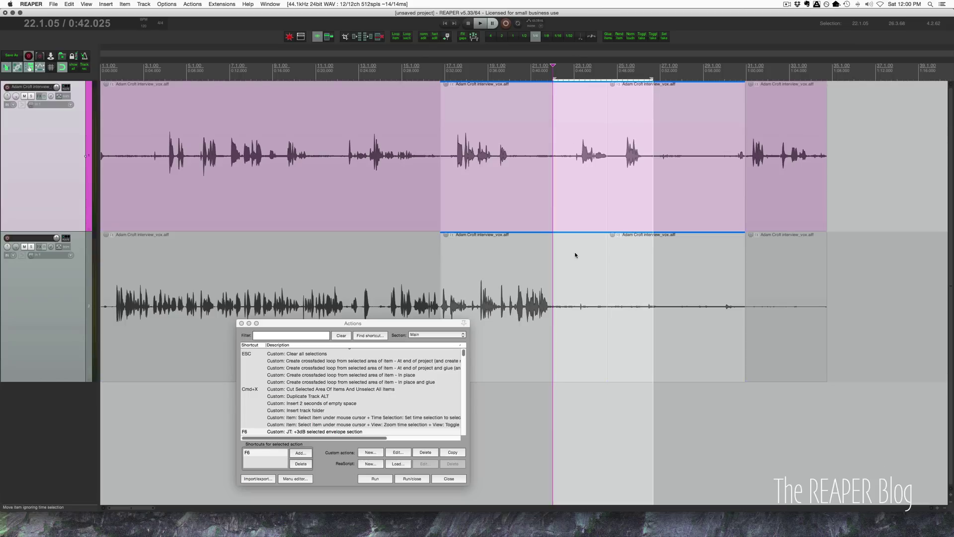
# - Mute the selected area on both tracks with Cmd+M, then drag a new time selection
pyautogui.press('super')
pyautogui.press('super+m')
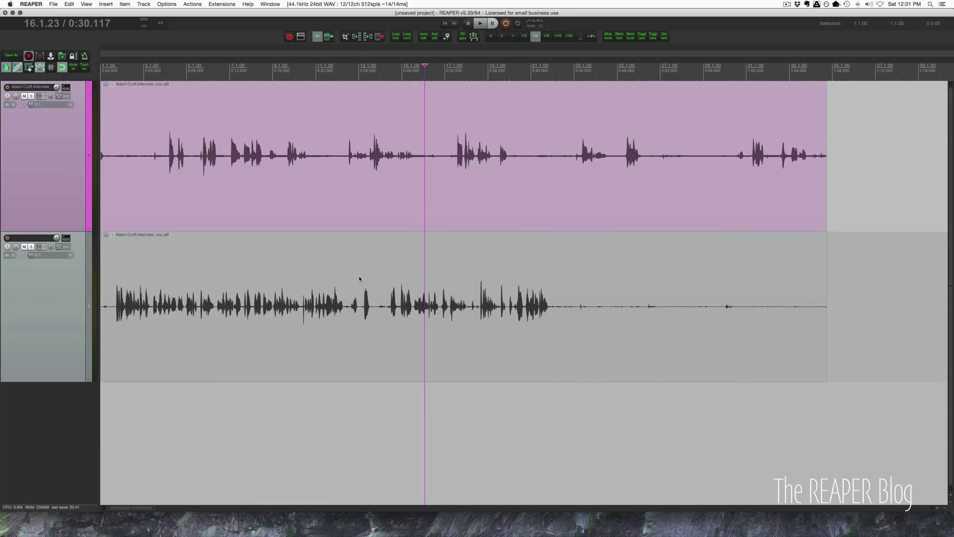
pyautogui.moveTo(355, 174); pyautogui.dragTo(590, 196)
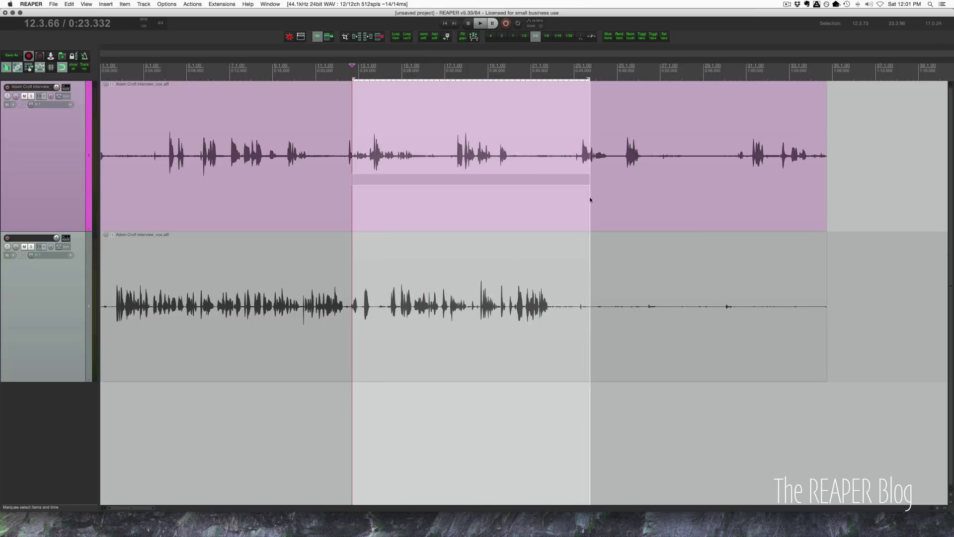
pyautogui.moveTo(426, 230); pyautogui.dragTo(639, 258)
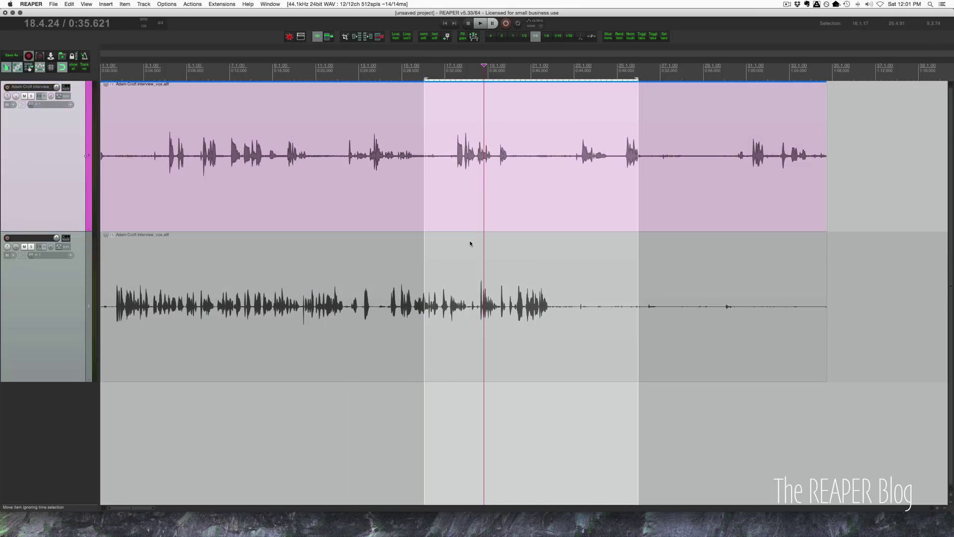
# - Inspect the Arrange view right-drag default action in Mouse modifiers, then close Preferences
pyautogui.press('super+comma')
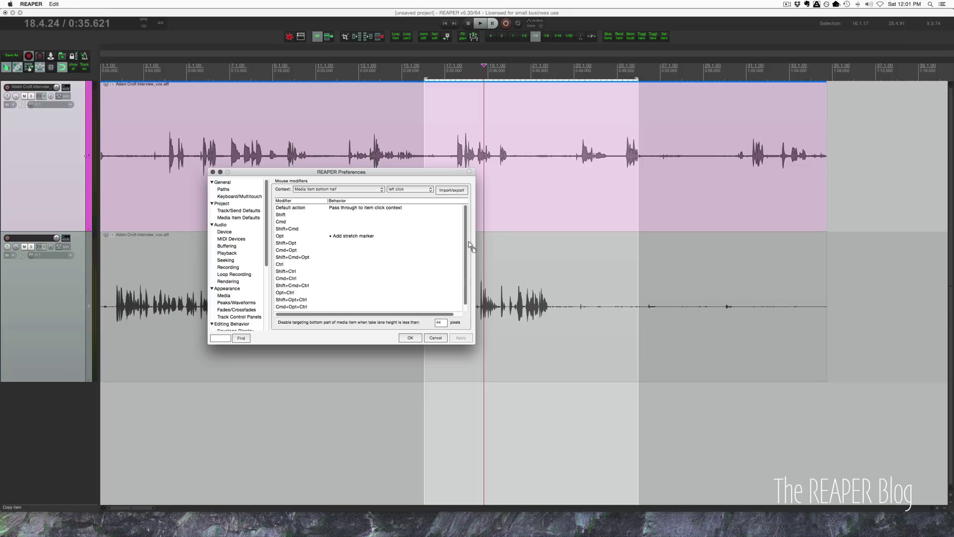
pyautogui.click(326, 190)
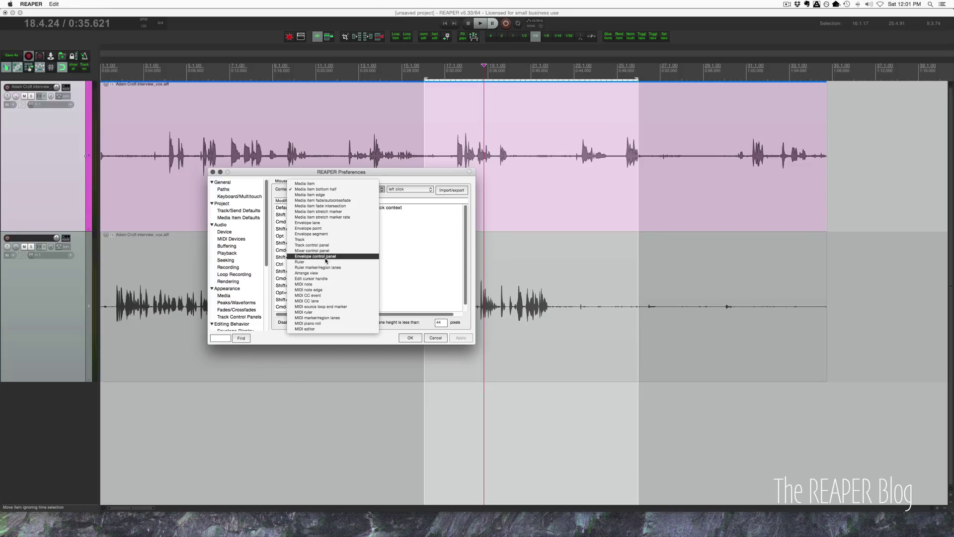
pyautogui.click(312, 273)
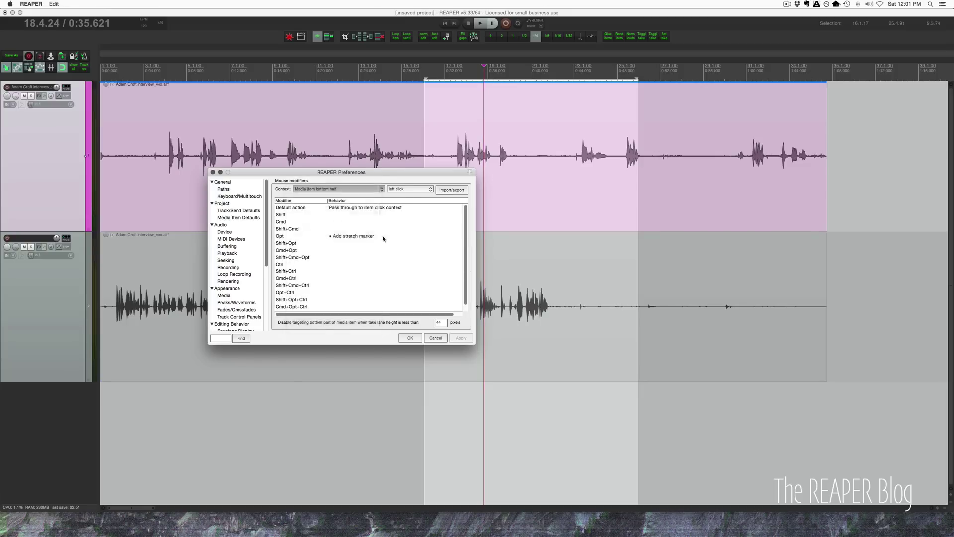
pyautogui.click(401, 189)
pyautogui.click(397, 189)
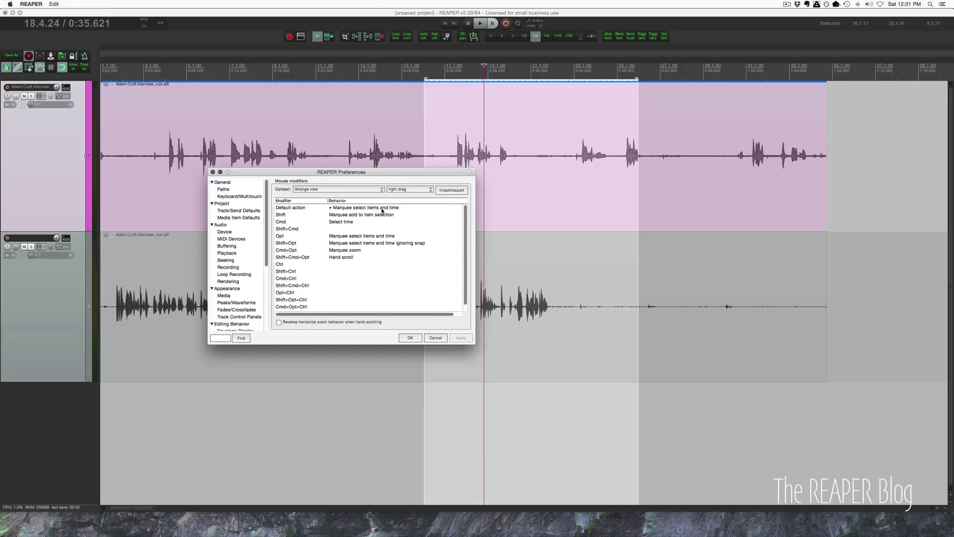
pyautogui.click(356, 207)
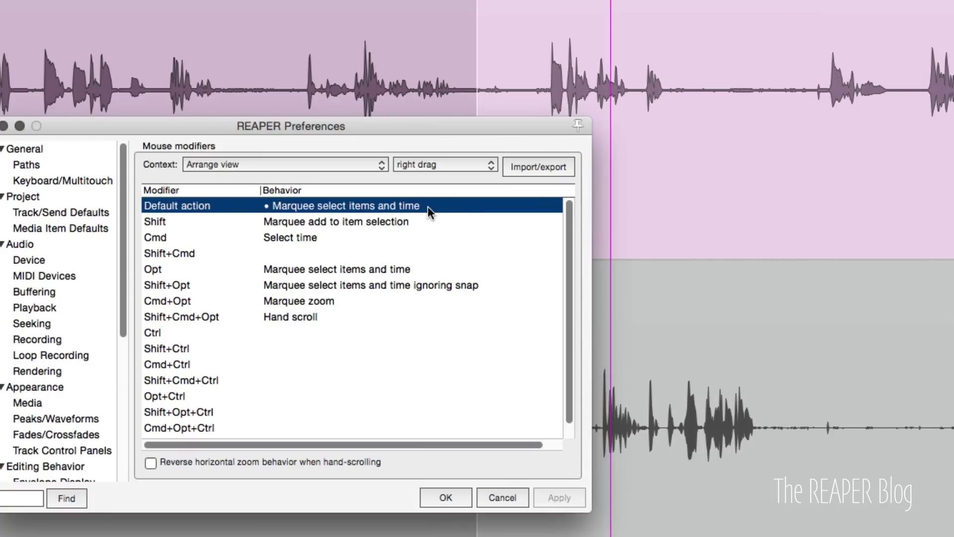
pyautogui.doubleClick(428, 206)
pyautogui.moveTo(368, 240)
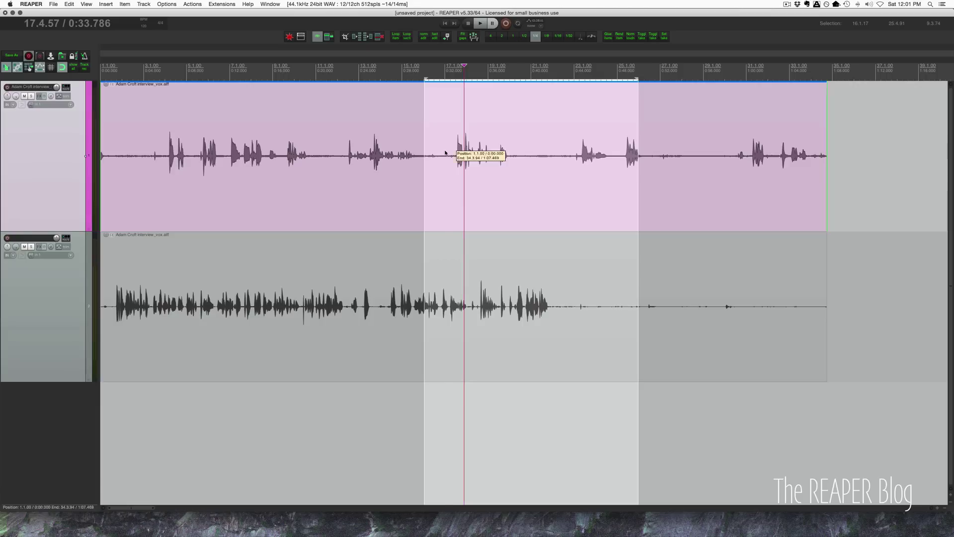
pyautogui.click(445, 171)
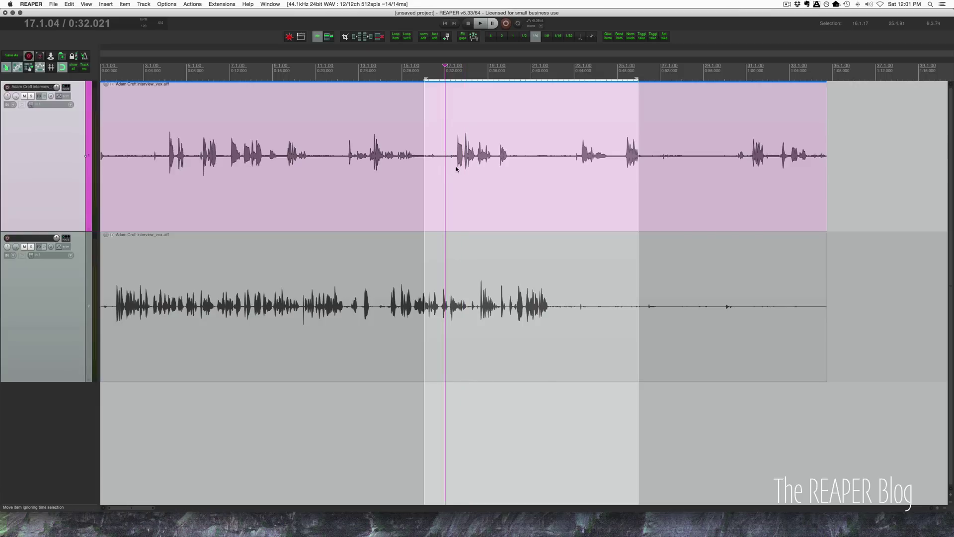
# - Split both items around a short stretch from about 0:28, then show the action list
pyautogui.moveTo(284, 194); pyautogui.dragTo(498, 206)
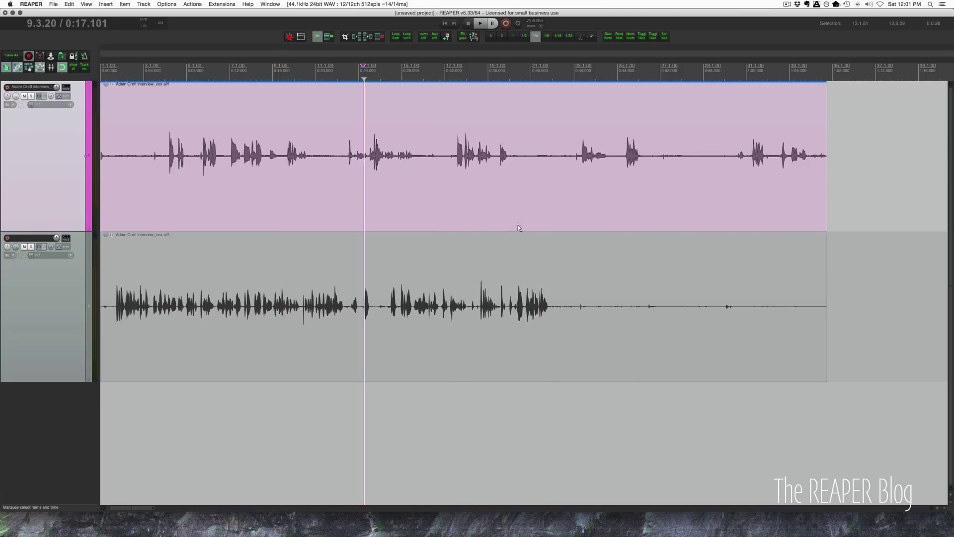
pyautogui.moveTo(364, 164); pyautogui.dragTo(538, 169)
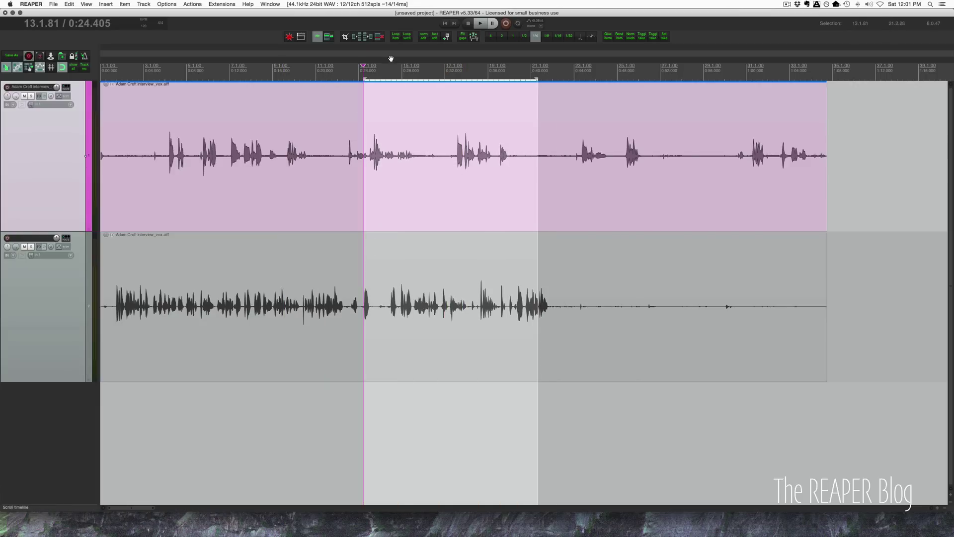
pyautogui.moveTo(486, 248); pyautogui.dragTo(369, 223)
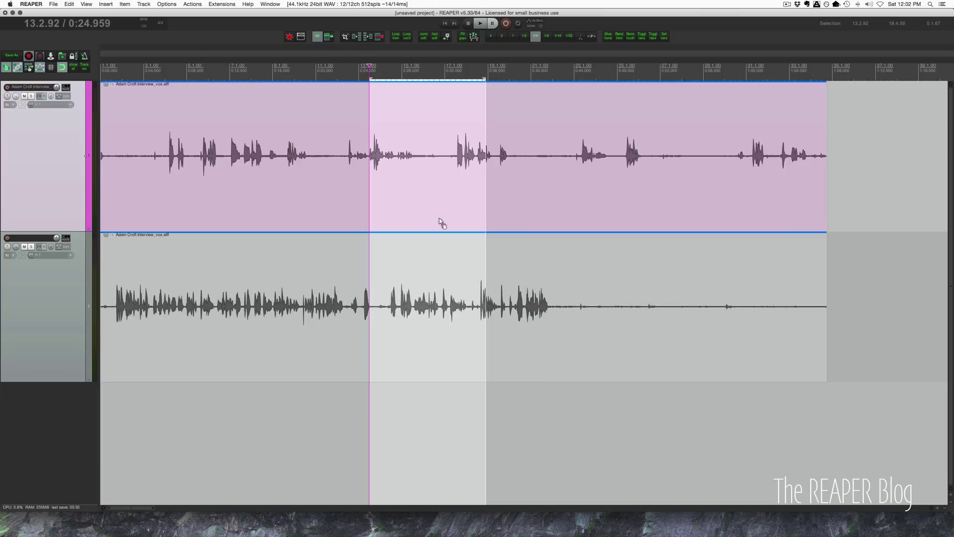
pyautogui.click(433, 217)
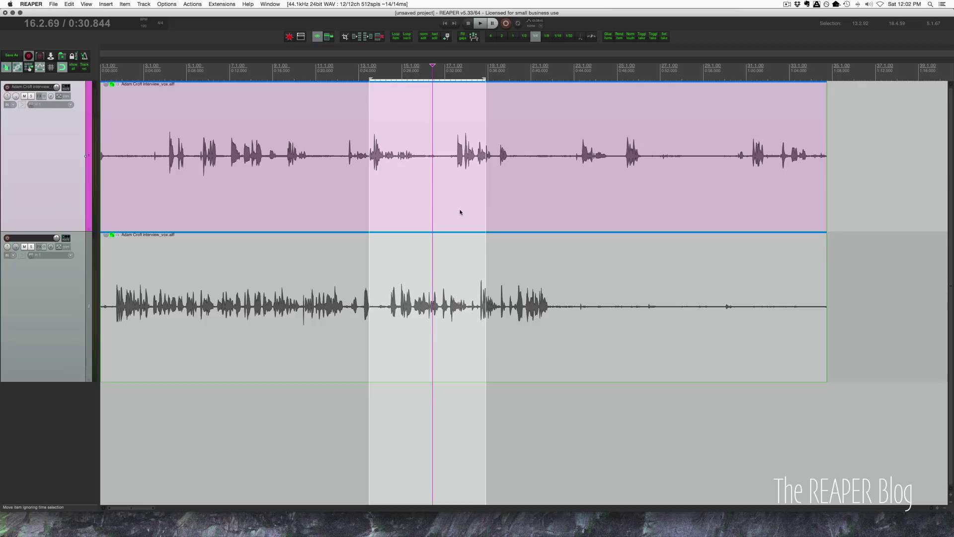
pyautogui.click(408, 195)
pyautogui.moveTo(368, 200); pyautogui.dragTo(439, 220)
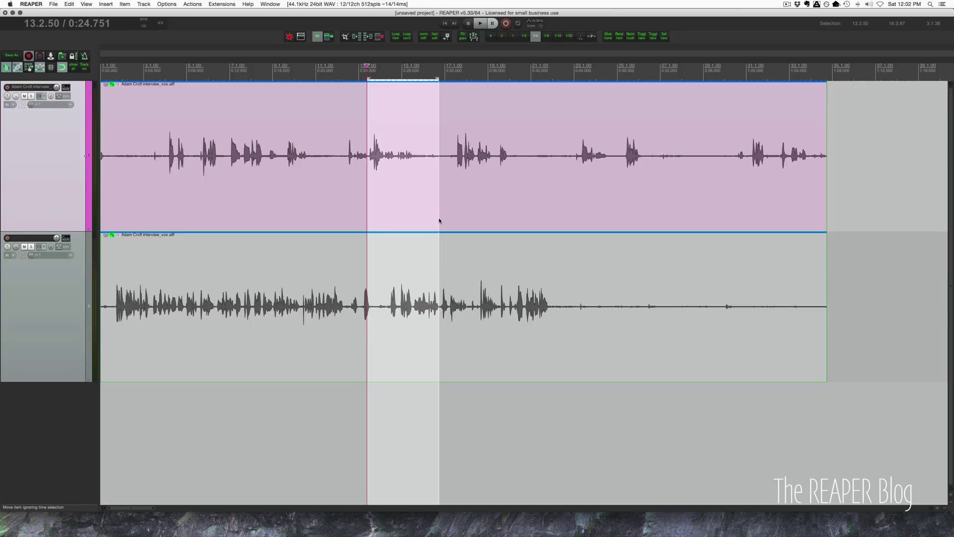
pyautogui.press('s')
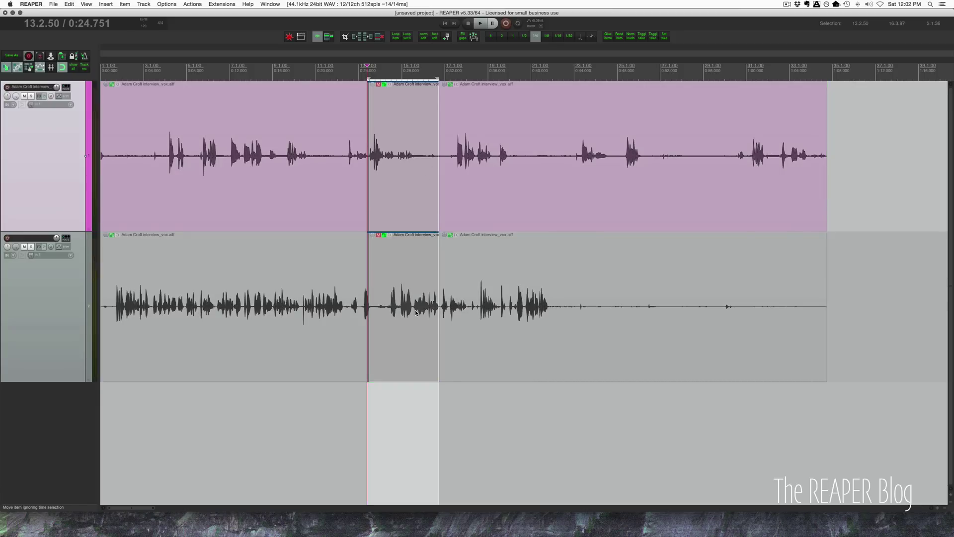
pyautogui.press('?')
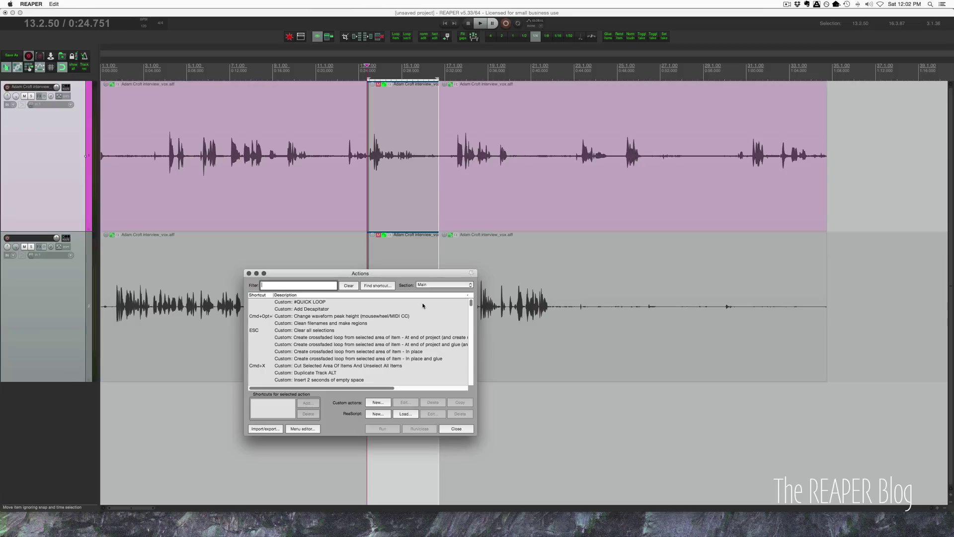
# - Append 'Time selection: Remove time selection' to the Mute Selected Area Of Items action and save
pyautogui.click(376, 285)
pyautogui.press('super+m')
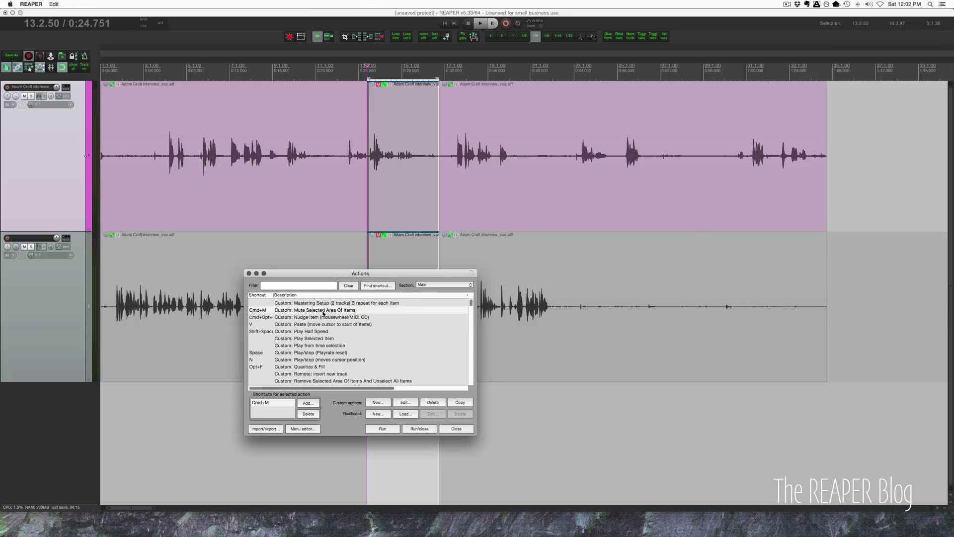
pyautogui.click(406, 402)
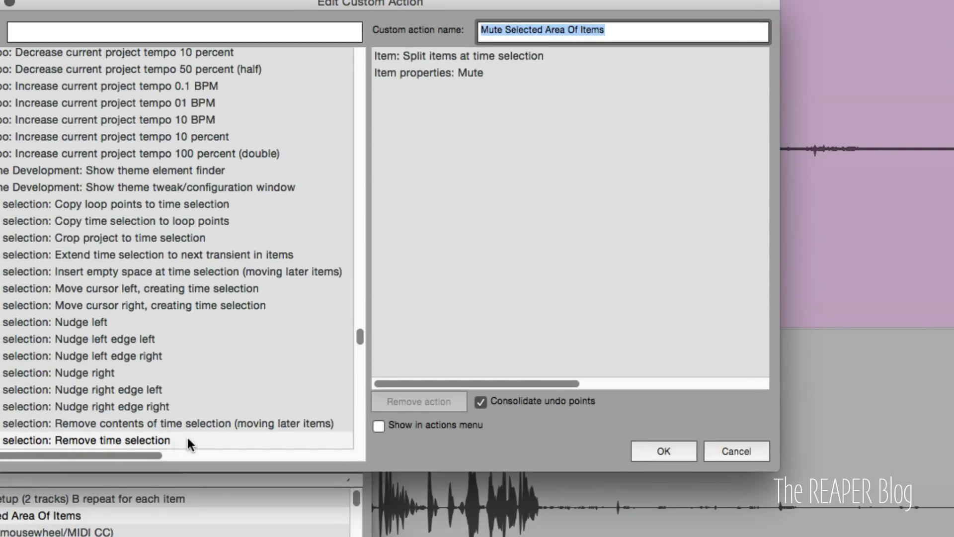
pyautogui.click(85, 440)
pyautogui.moveTo(112, 440); pyautogui.dragTo(536, 306)
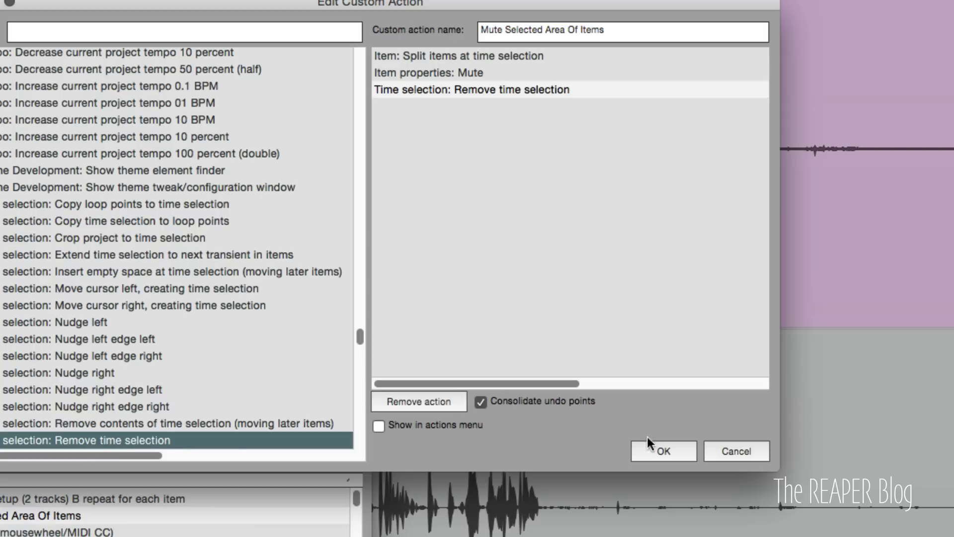
pyautogui.click(663, 450)
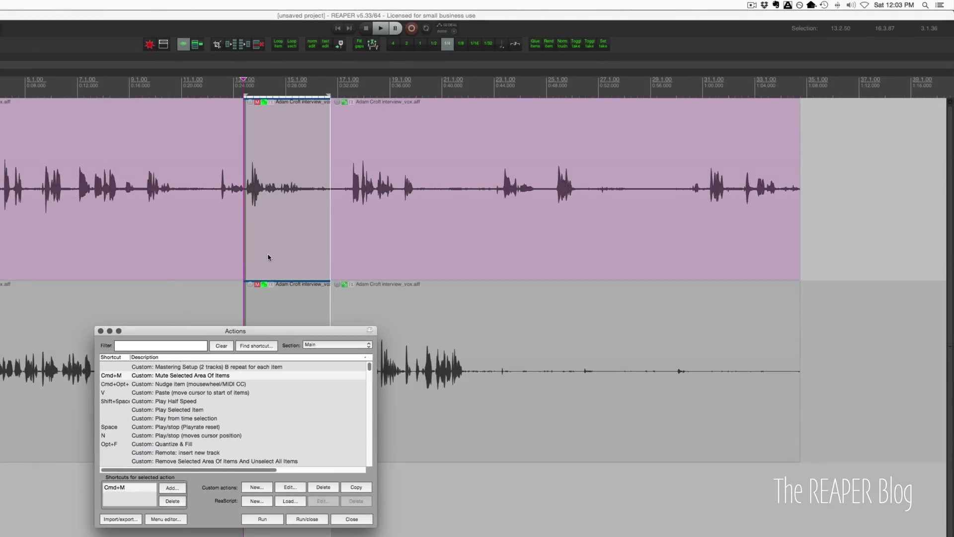
# - Mute the selected stretch of both vocal items, then look up the F6/F5 ±3dB envelope actions
pyautogui.moveTo(346, 206); pyautogui.dragTo(465, 210)
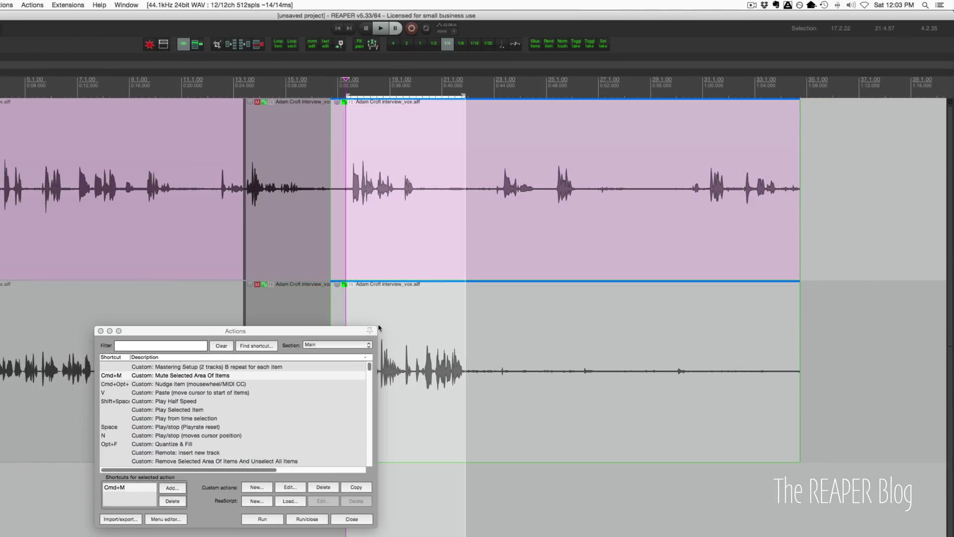
pyautogui.press('super+m')
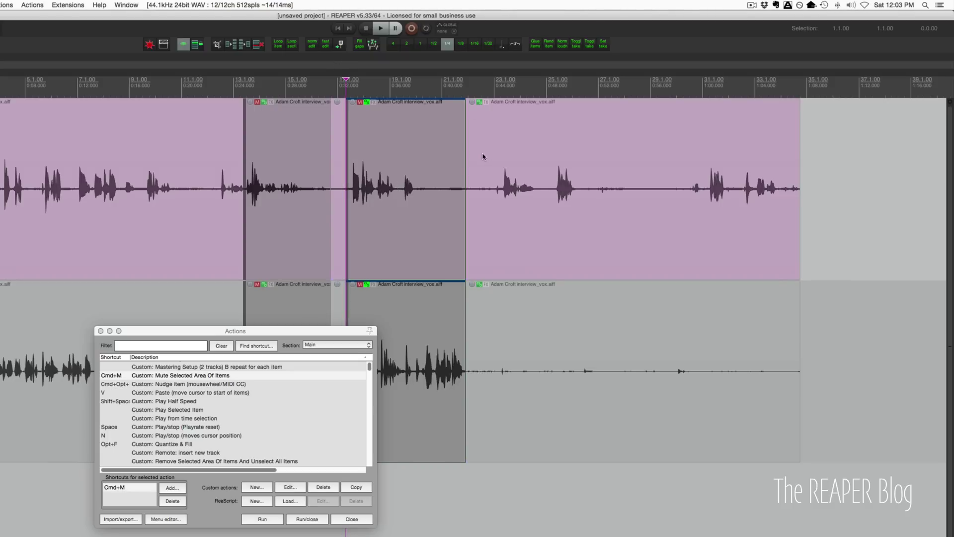
pyautogui.click(253, 270)
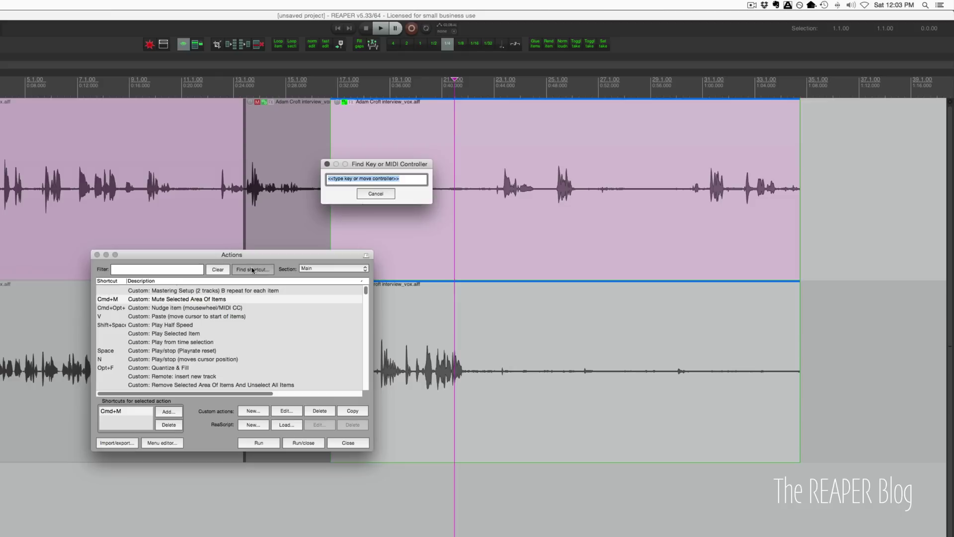
pyautogui.press('F6')
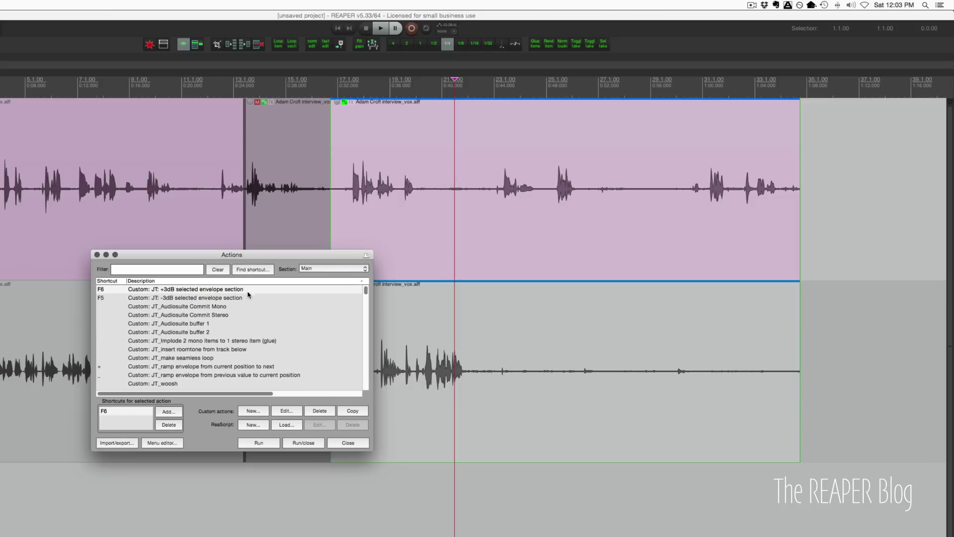
pyautogui.click(217, 300)
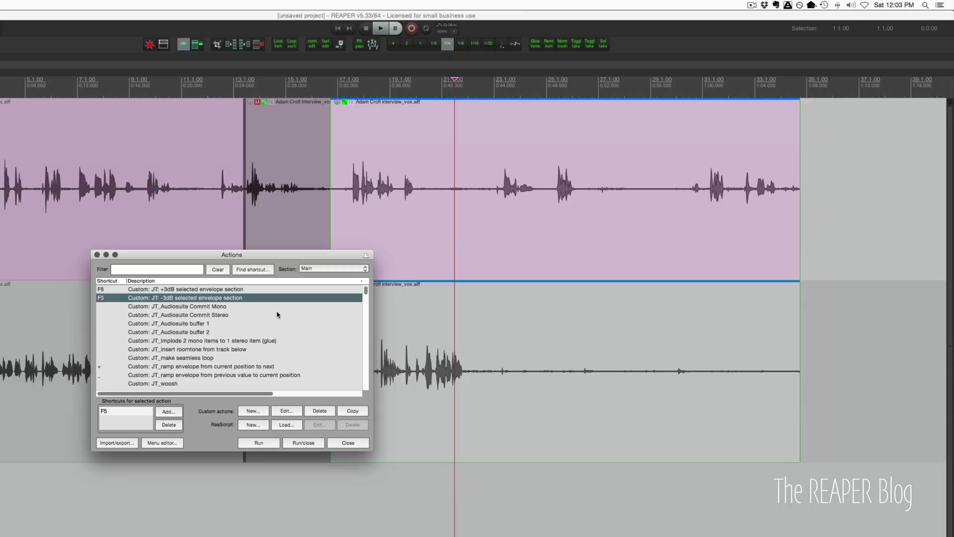
pyautogui.click(257, 290)
pyautogui.click(480, 158)
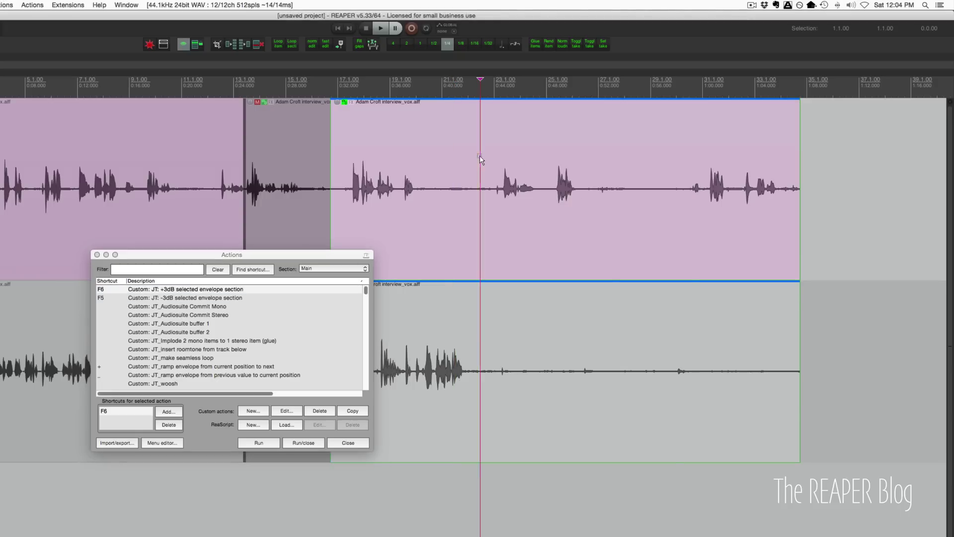
# - Add a flat take volume envelope to the upper vocal item and select about 0:43–0:48
pyautogui.rightClick(480, 158)
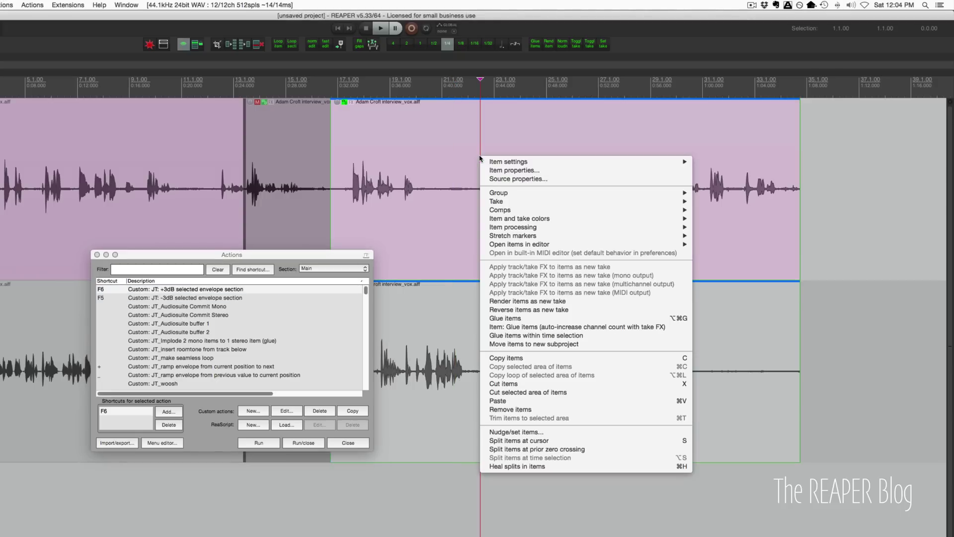
pyautogui.moveTo(502, 201)
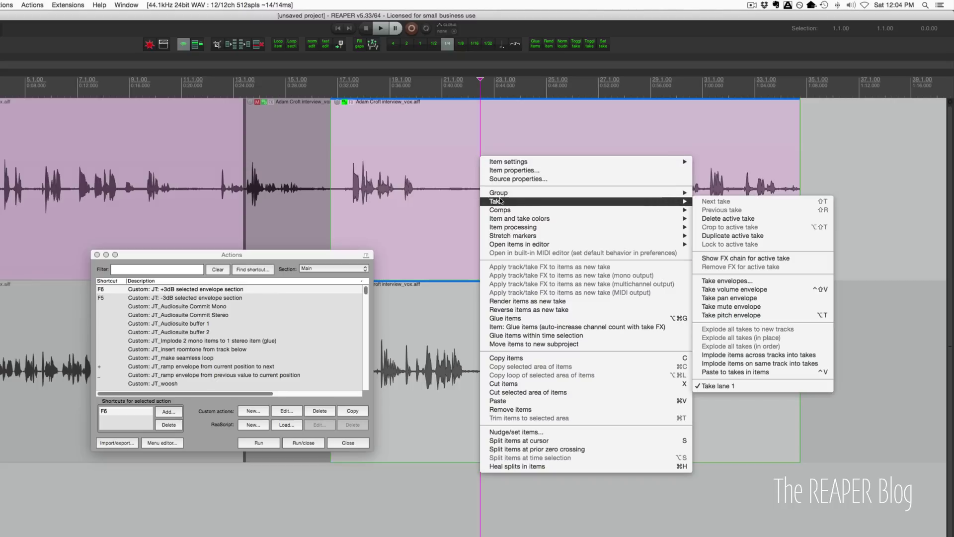
pyautogui.click(739, 290)
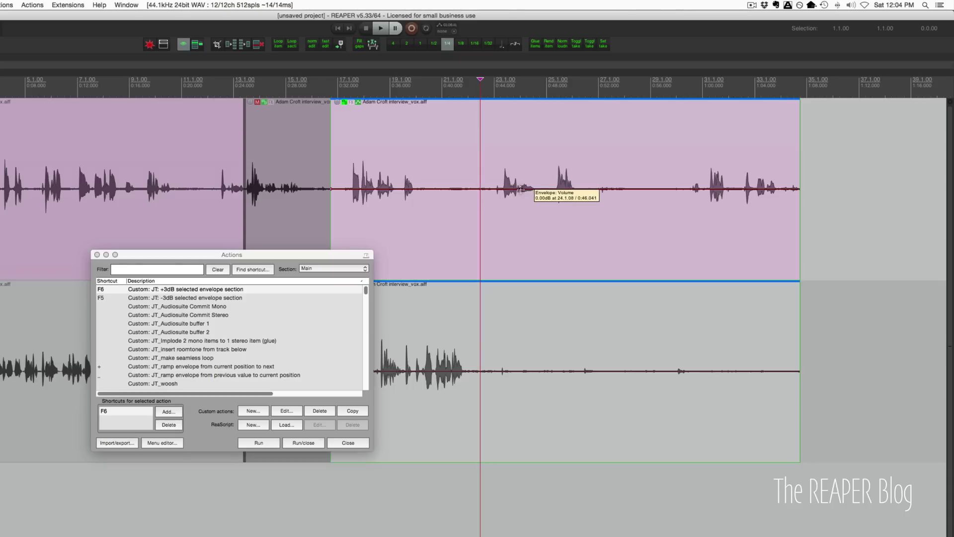
pyautogui.moveTo(520, 189); pyautogui.dragTo(565, 191)
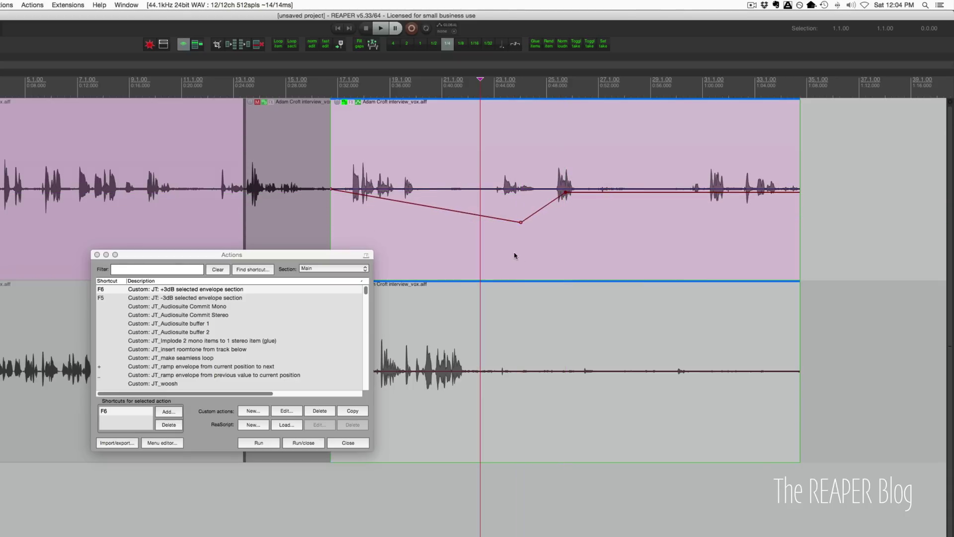
pyautogui.press('super+z')
pyautogui.press('super+z')
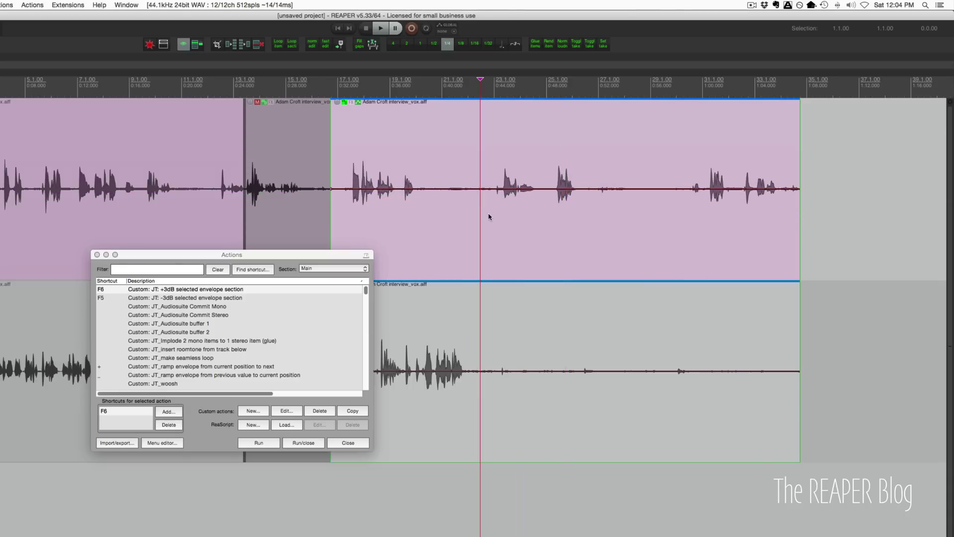
pyautogui.moveTo(494, 200); pyautogui.dragTo(549, 203)
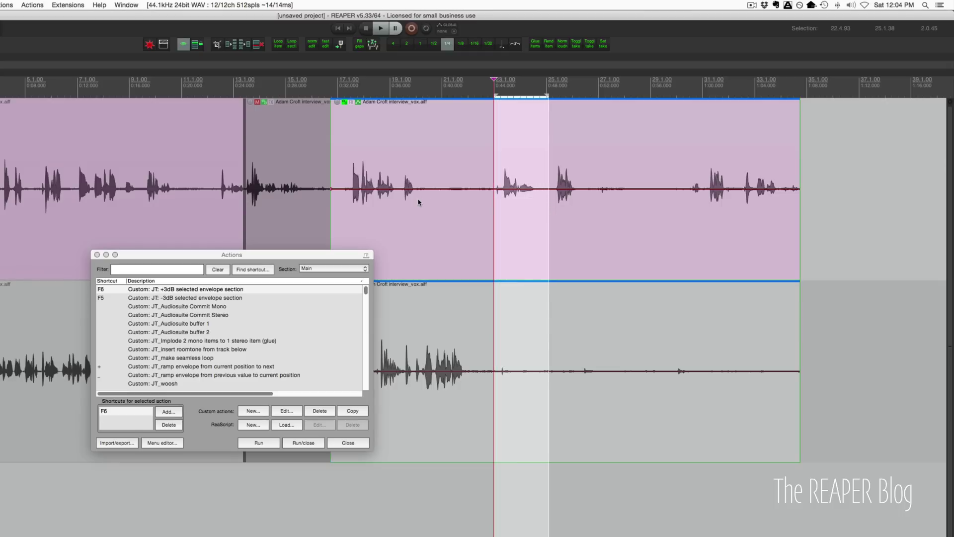
# - Boost the upper envelope just before 1:00 and dip the stretches near 0:44 and 0:49–0:56
pyautogui.moveTo(708, 199); pyautogui.dragTo(686, 199)
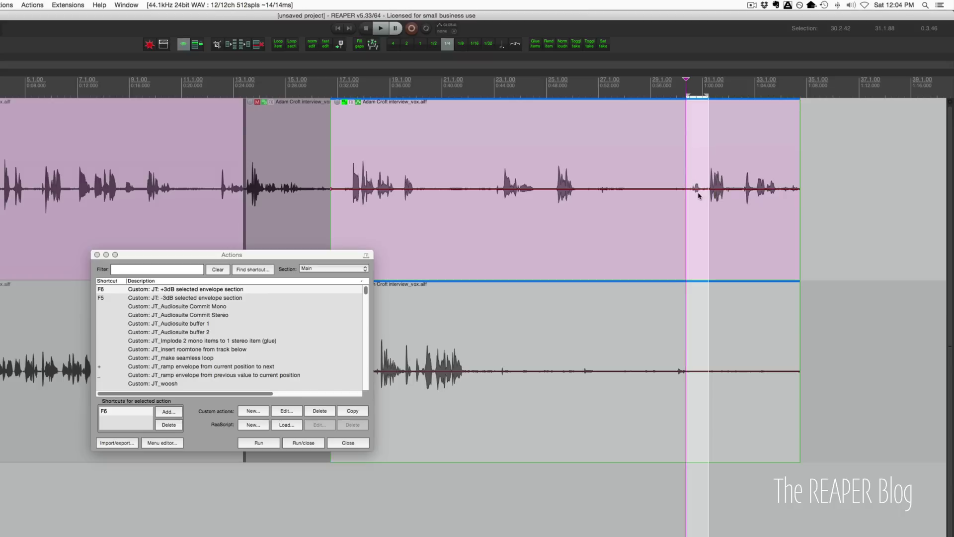
pyautogui.press('F6')
pyautogui.moveTo(489, 197); pyautogui.dragTo(502, 246)
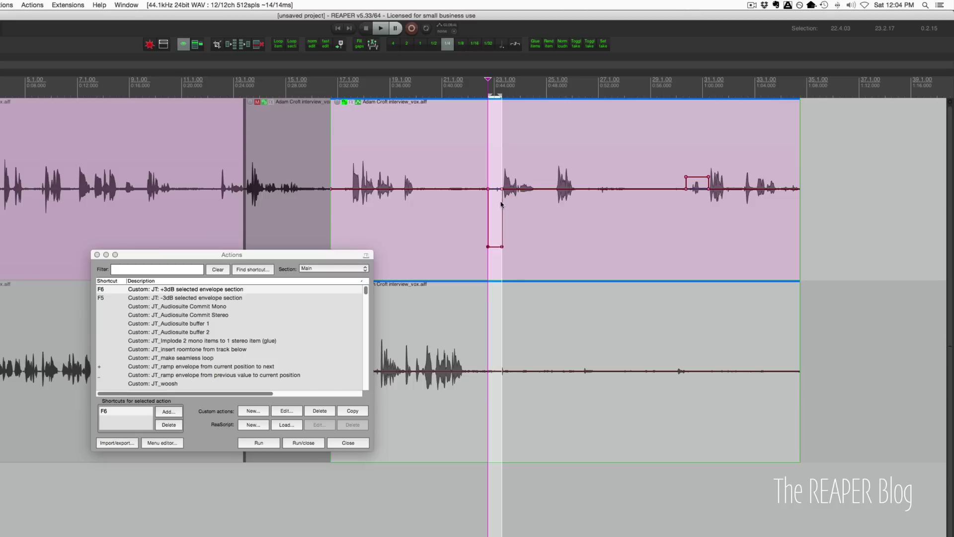
pyautogui.moveTo(579, 199); pyautogui.dragTo(646, 246)
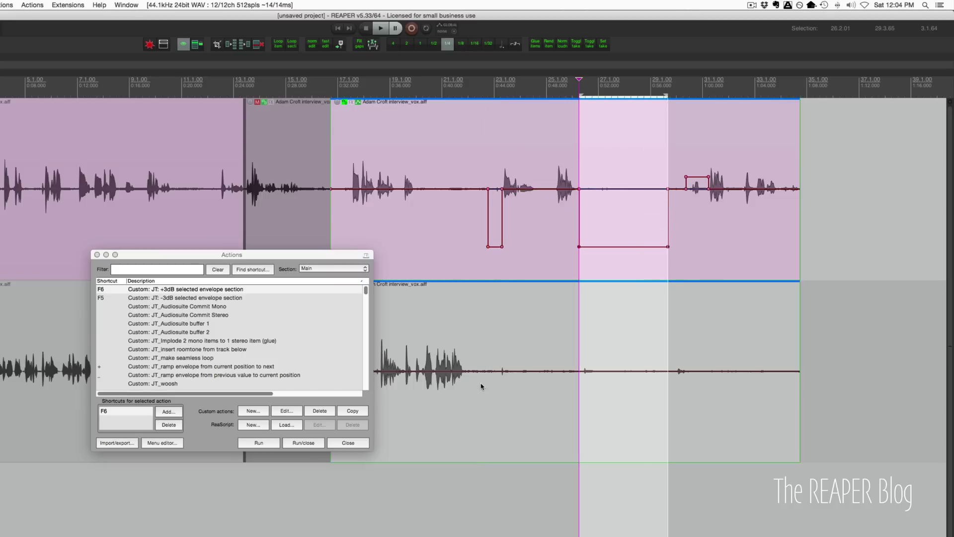
# - Pull the lower track's volume envelope down across about 0:43 to 1:02
pyautogui.moveTo(481, 387); pyautogui.dragTo(744, 388)
pyautogui.moveTo(668, 371); pyautogui.dragTo(668, 382)
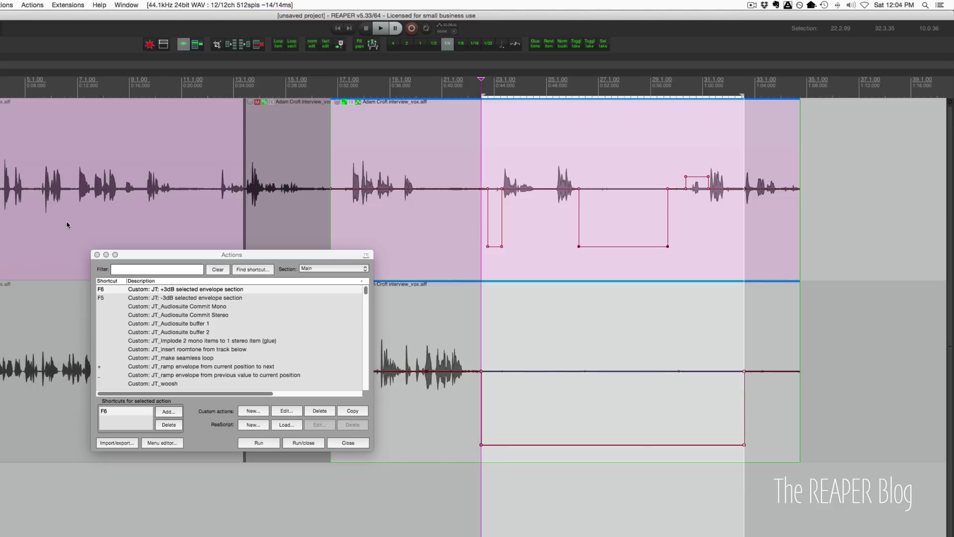
pyautogui.click(549, 256)
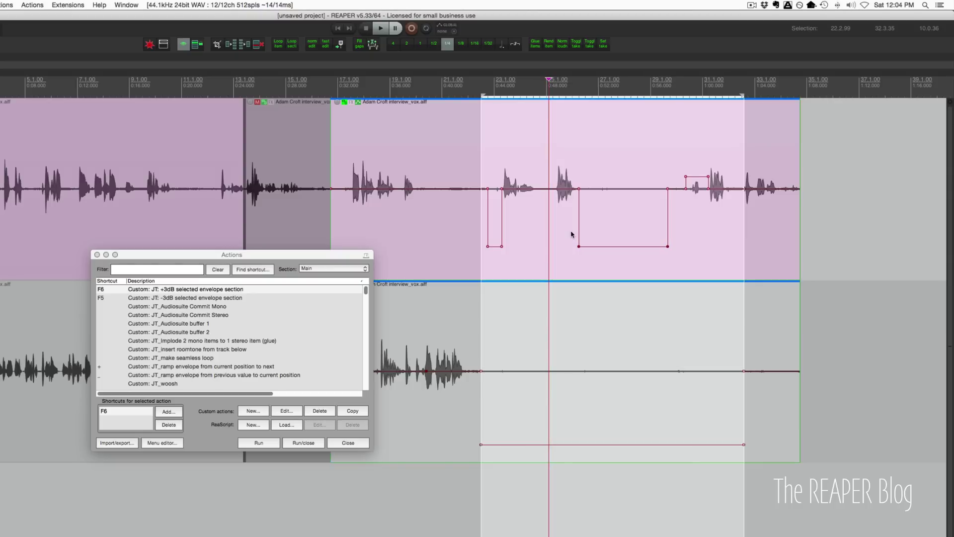
# - Show the upper track's pan envelope and pan its 0:43–0:48 stretch hard to one side
pyautogui.press('v')
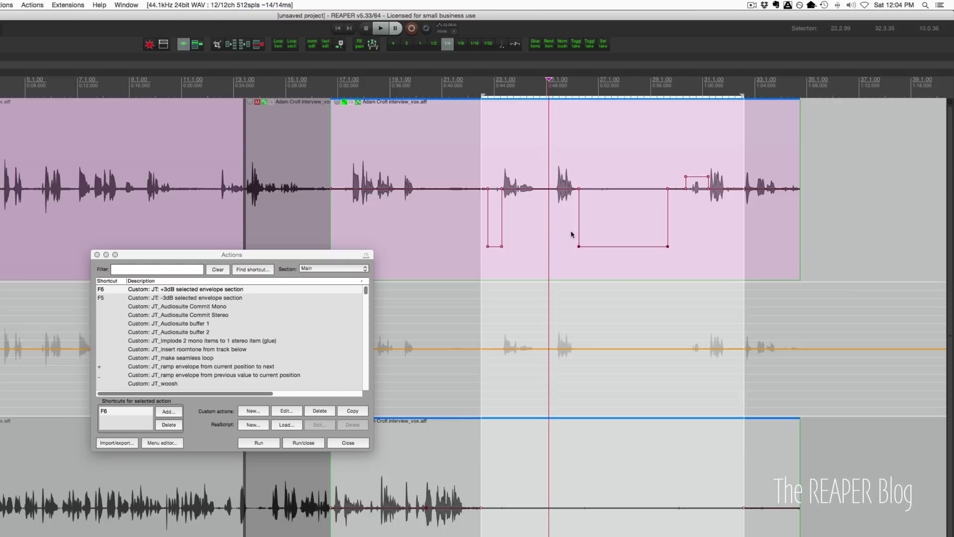
pyautogui.moveTo(483, 383); pyautogui.dragTo(551, 385)
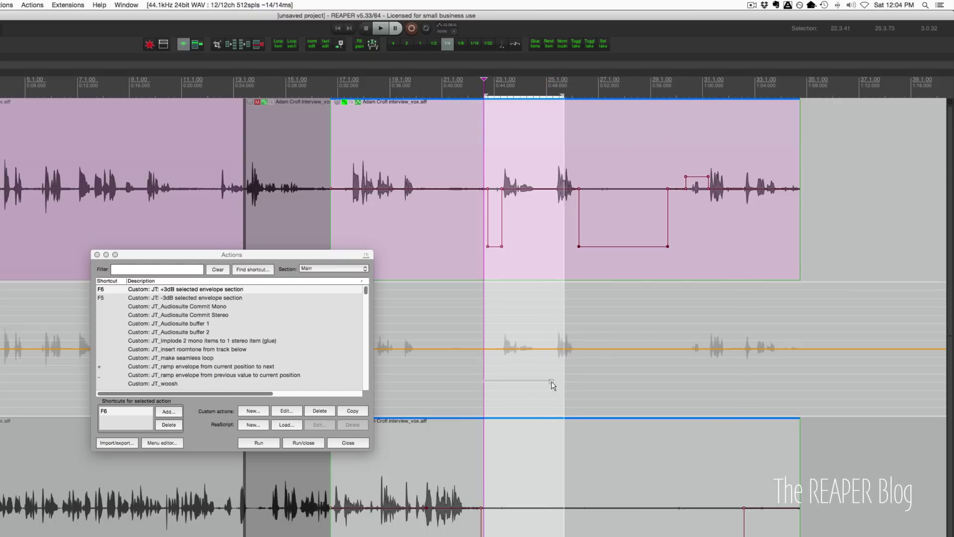
pyautogui.moveTo(541, 351); pyautogui.dragTo(539, 323)
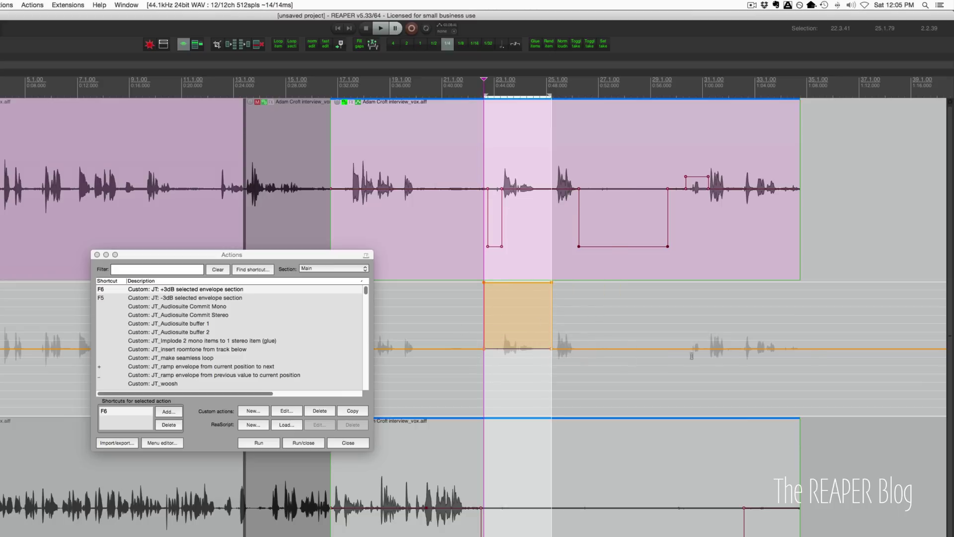
pyautogui.click(536, 392)
pyautogui.press('Escape')
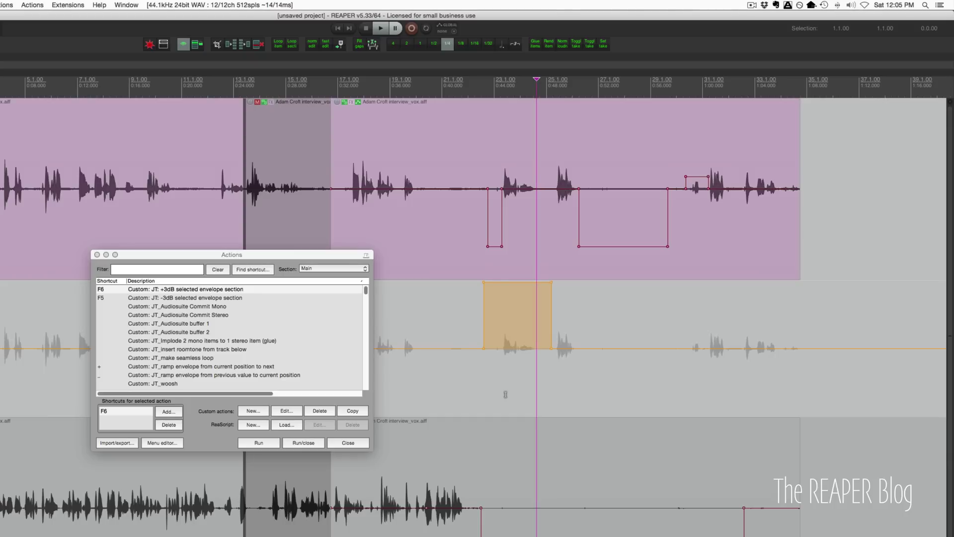
pyautogui.click(287, 411)
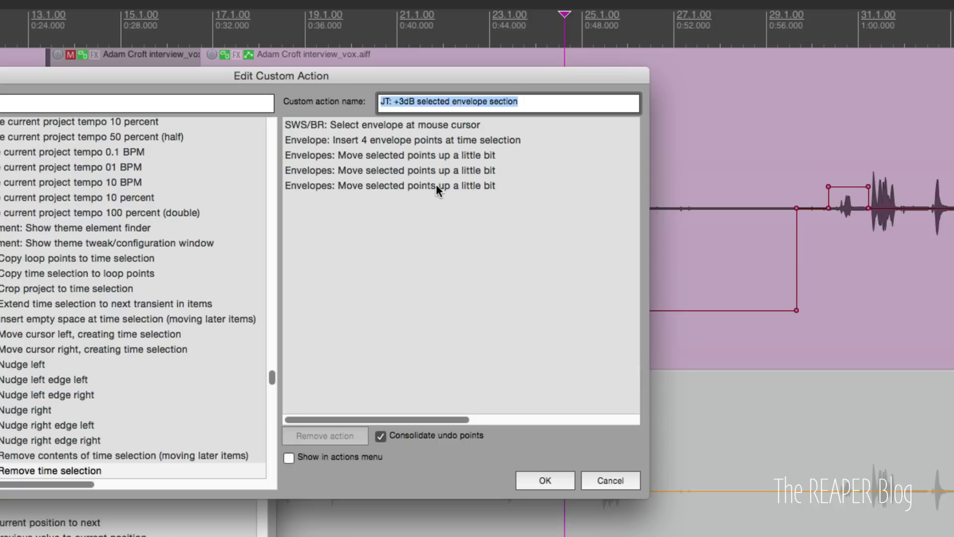
pyautogui.click(318, 156)
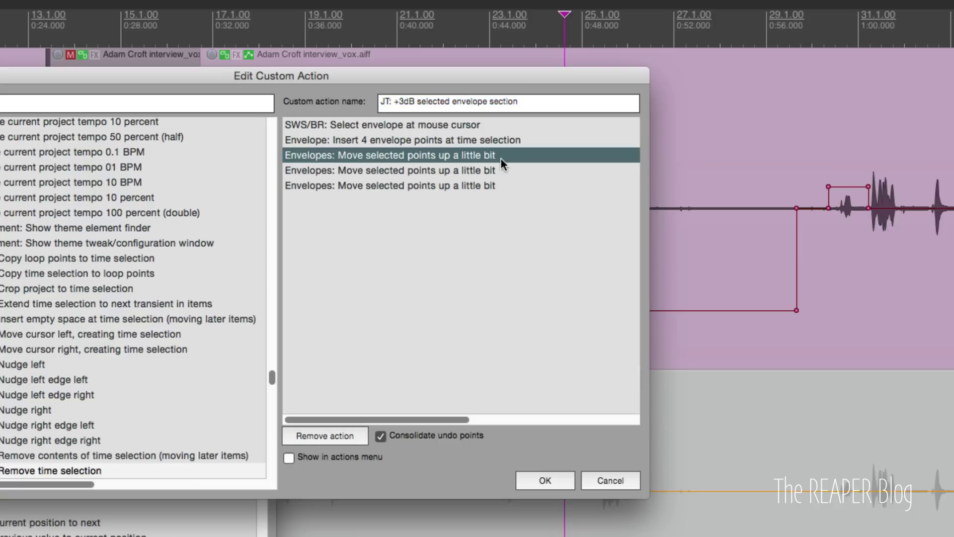
pyautogui.moveTo(510, 164)
pyautogui.mouseDown()
pyautogui.moveTo(498, 185)
pyautogui.moveTo(506, 159)
pyautogui.mouseUp()
pyautogui.click(545, 480)
pyautogui.moveTo(128, 319); pyautogui.dragTo(293, 234)
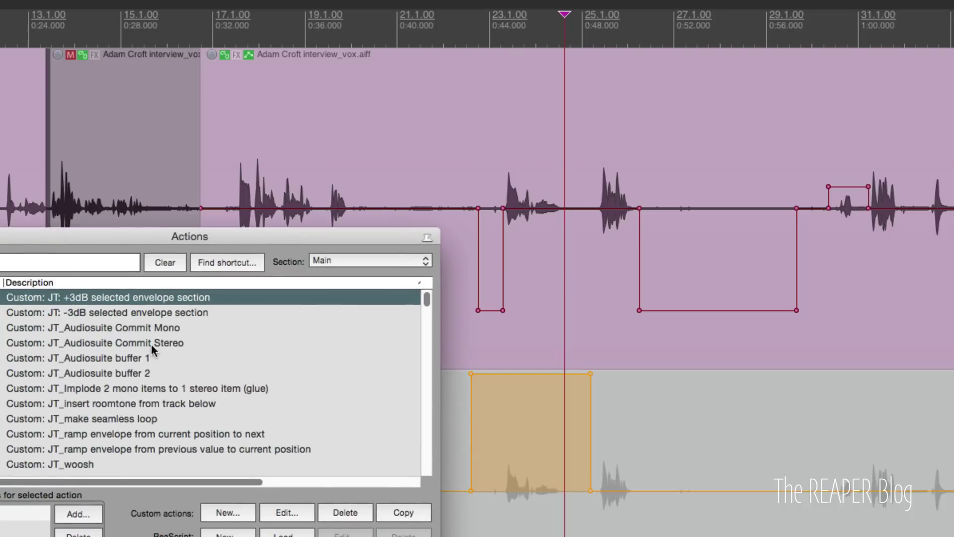
pyautogui.click(159, 313)
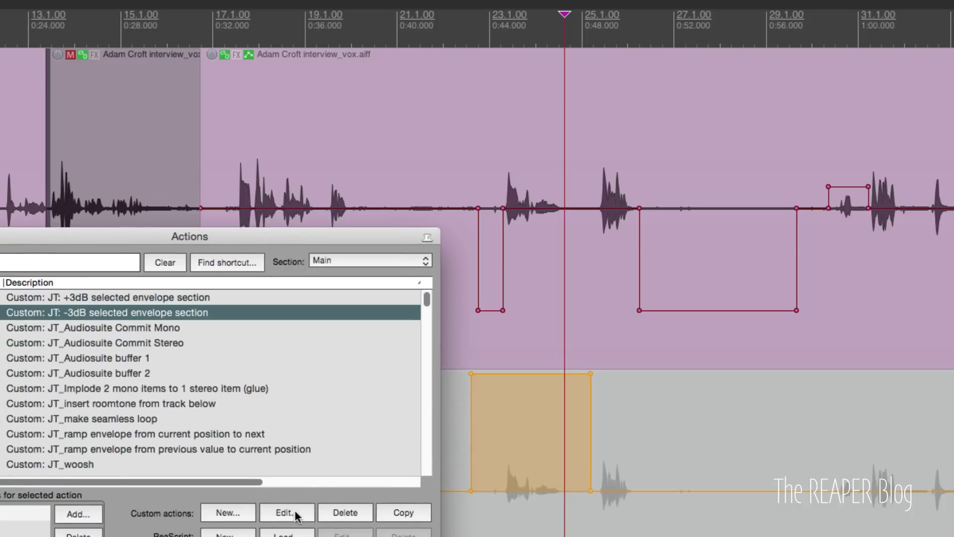
pyautogui.click(287, 513)
pyautogui.click(431, 154)
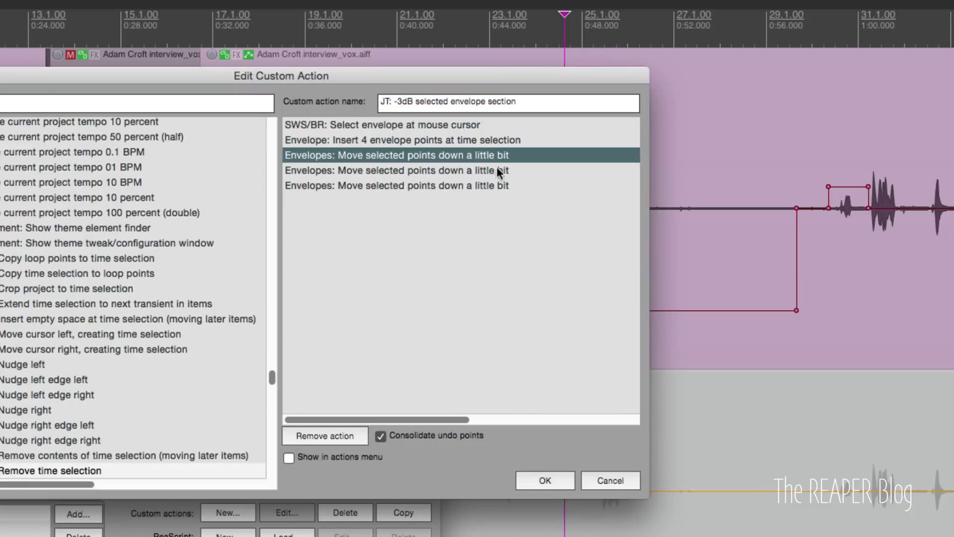
pyautogui.click(609, 478)
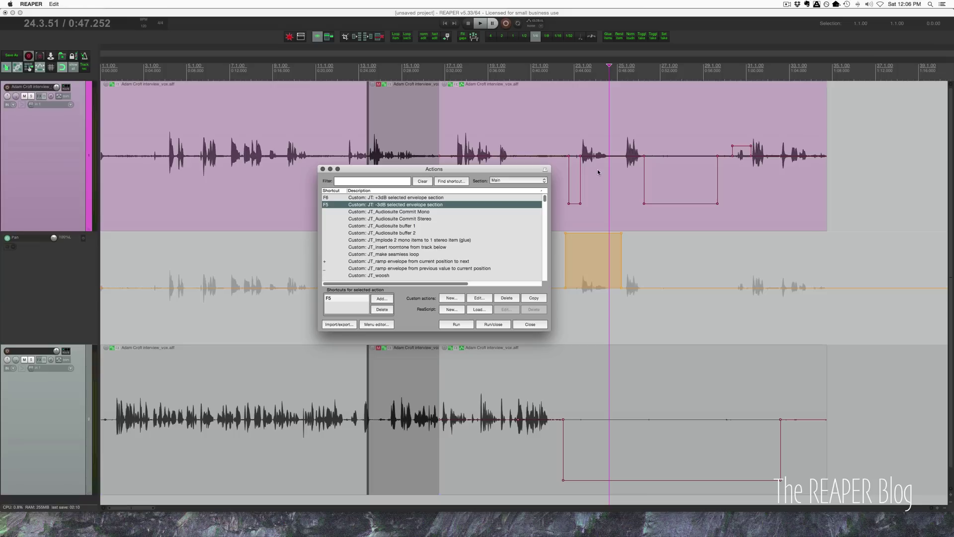
# - Look up which action the Cmd+Backspace shortcut runs, then move the Actions window aside
pyautogui.click(445, 182)
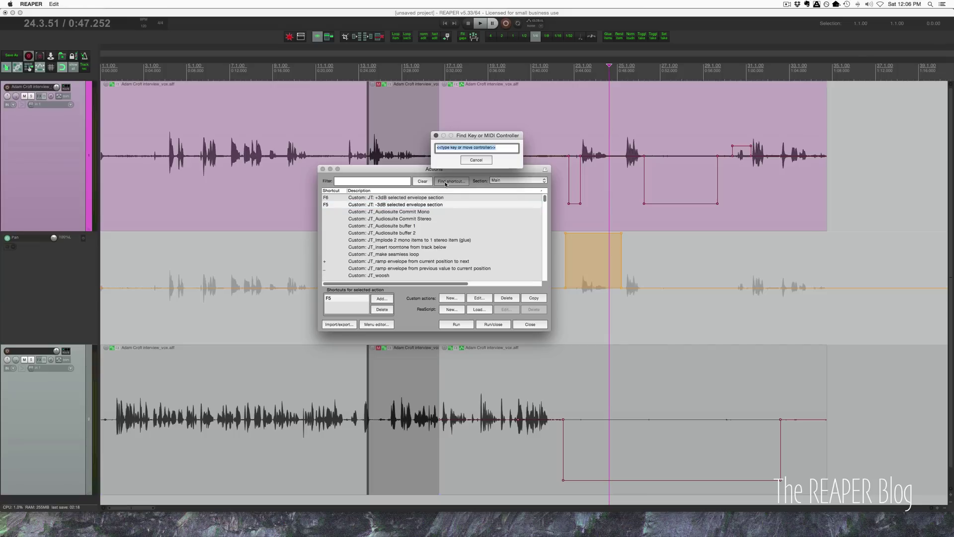
pyautogui.press('super+BackSpace')
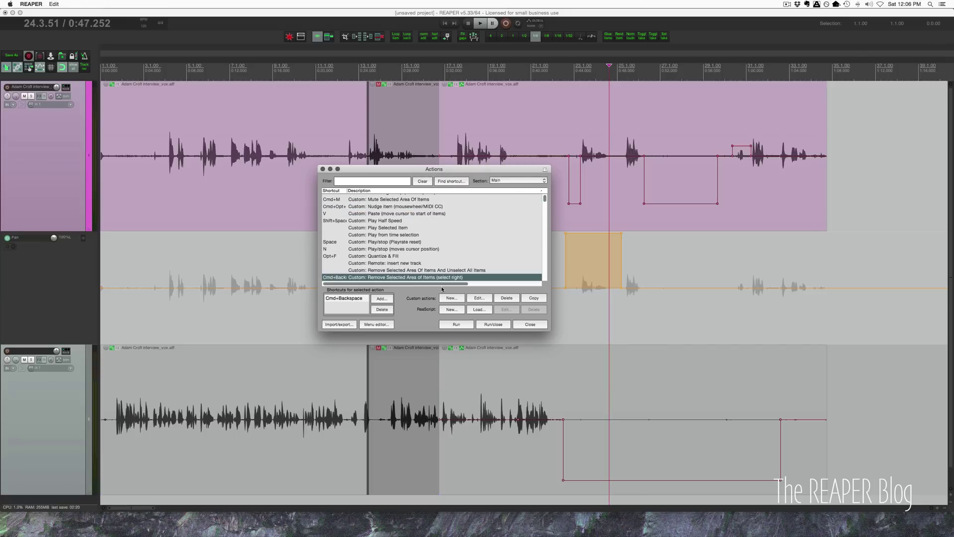
pyautogui.scroll(-3, 455, 259)
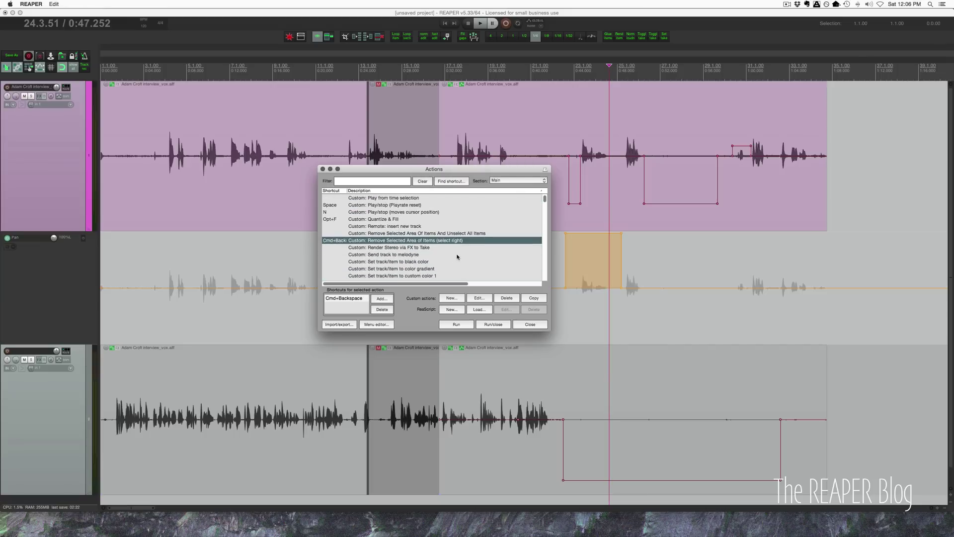
pyautogui.moveTo(433, 169); pyautogui.dragTo(232, 86)
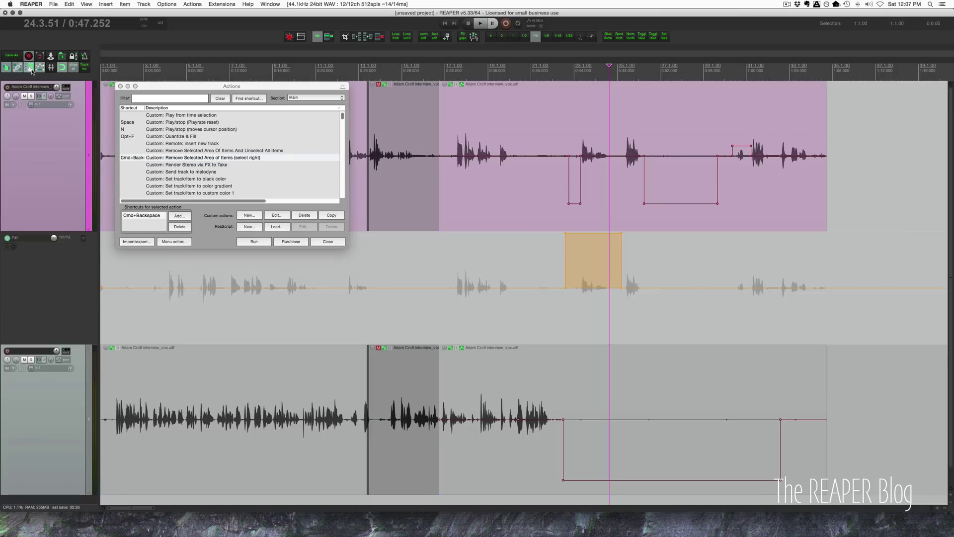
# - Select the right-hand interview items and ripple-remove 17.3.08–17.4.47 with Cmd+Backspace
pyautogui.click(491, 205)
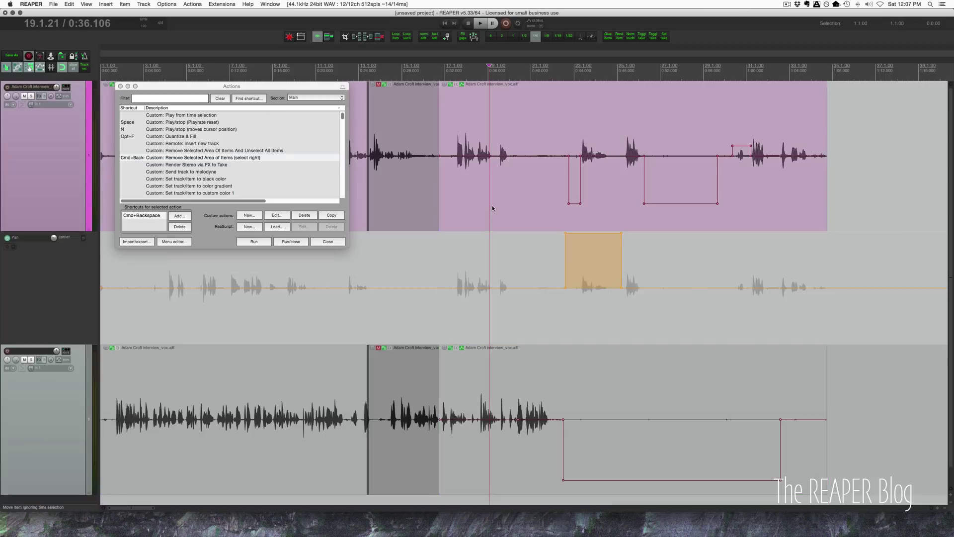
pyautogui.click(486, 221)
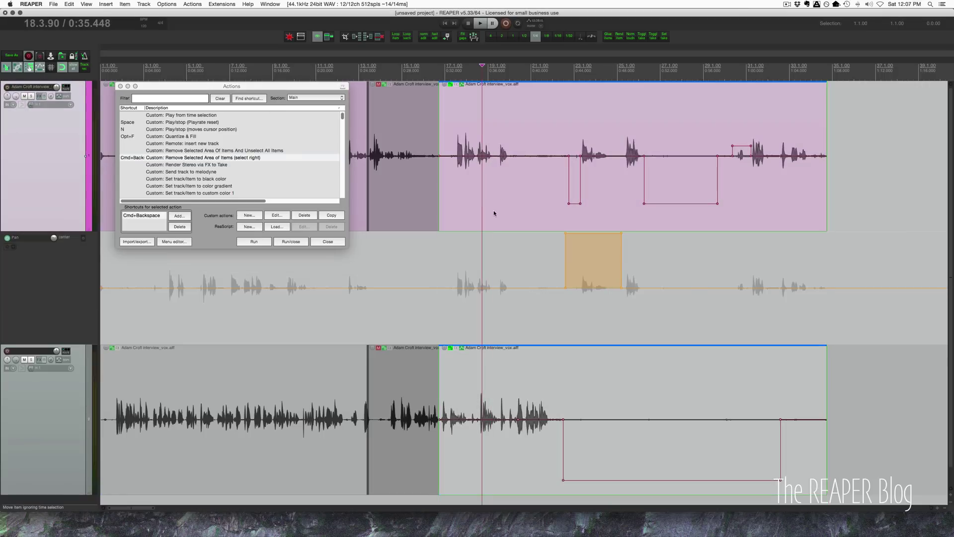
pyautogui.click(463, 202)
pyautogui.scroll(5, 463, 202)
pyautogui.moveTo(460, 169); pyautogui.dragTo(512, 168)
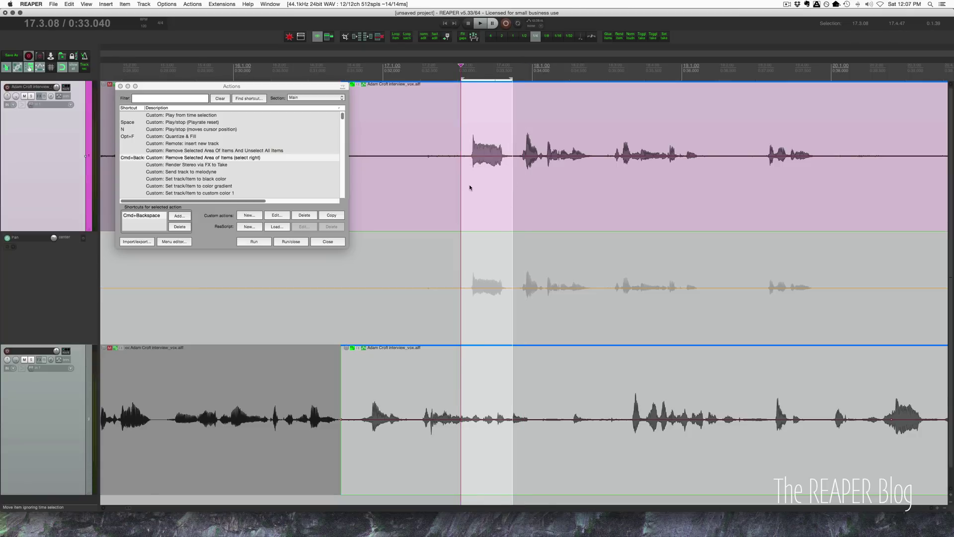
pyautogui.hscroll(-5, 470, 184)
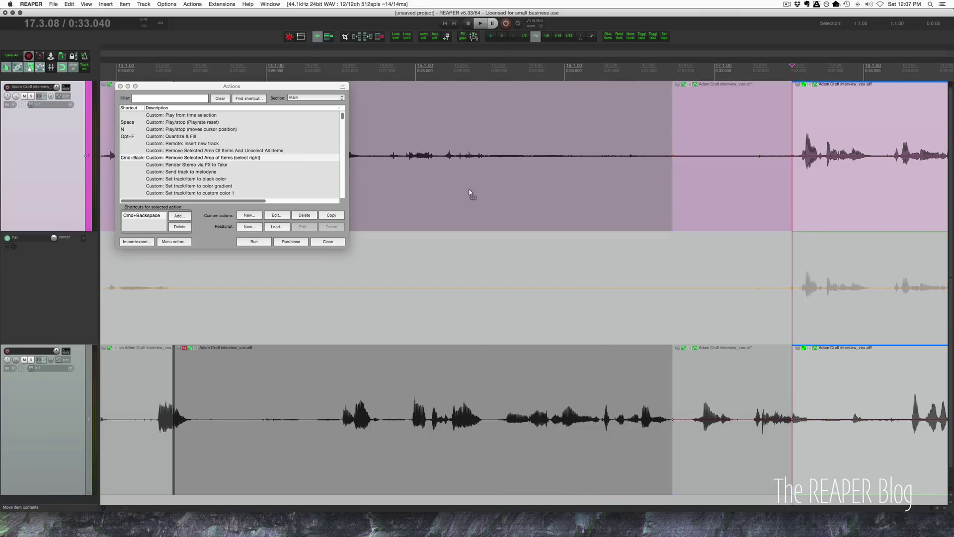
pyautogui.press('super+BackSpace')
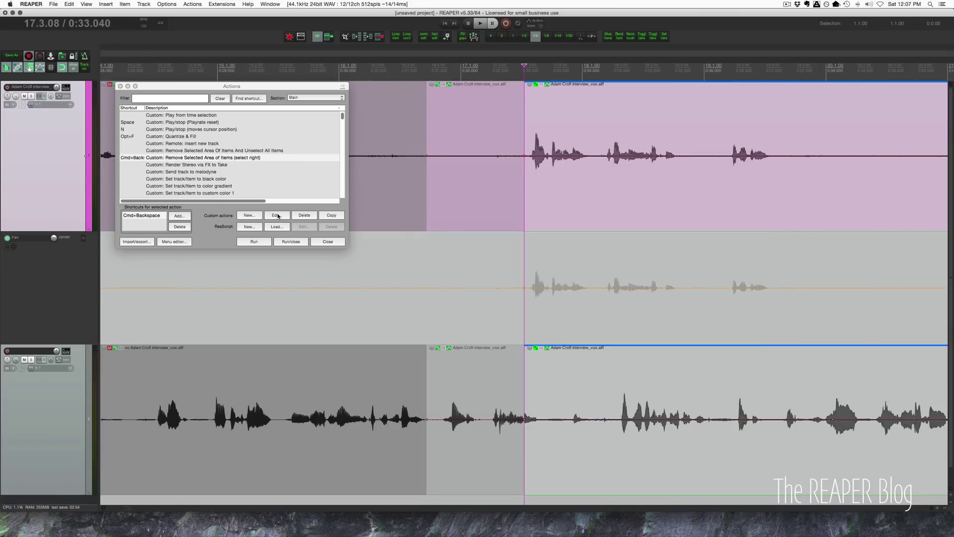
# - Review the steps of the select-right custom remove action, then close its editor
pyautogui.click(277, 216)
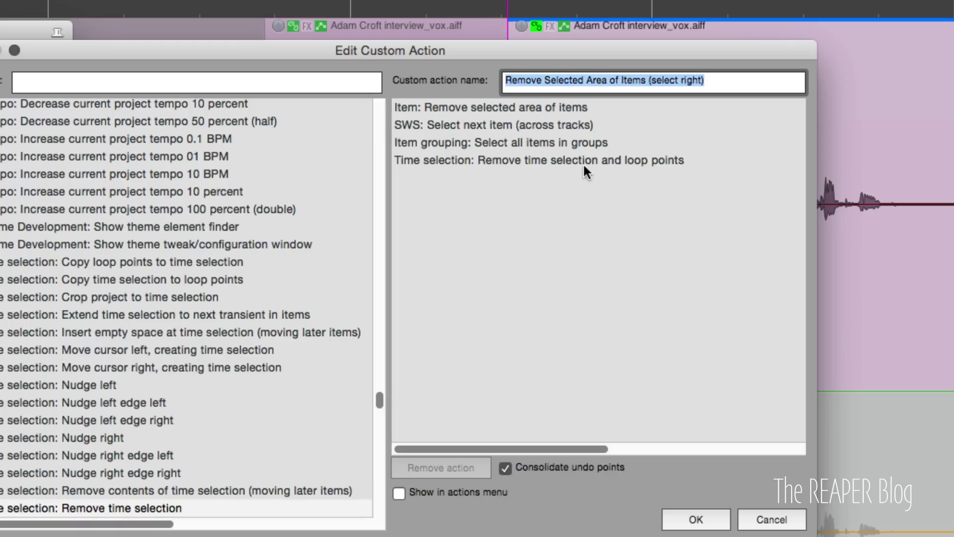
pyautogui.click(711, 521)
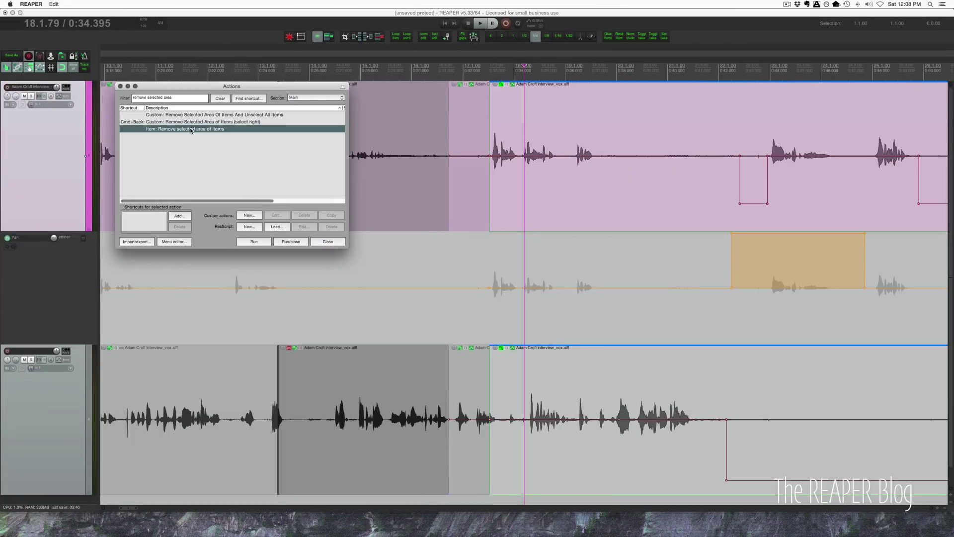
# - Cut the stretch around 0:36 with Item: Remove selected area of items and crossfade the later audio
pyautogui.moveTo(571, 168); pyautogui.dragTo(626, 176)
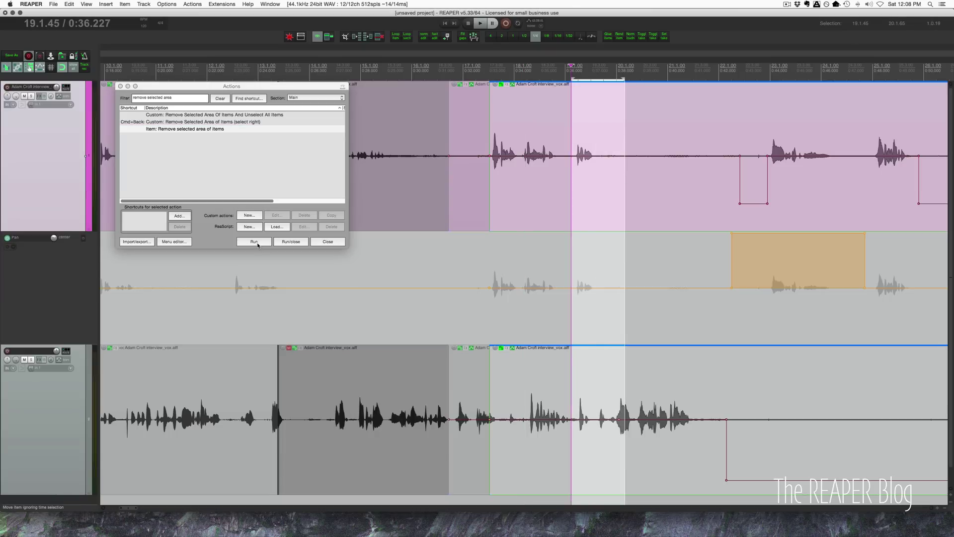
pyautogui.click(257, 244)
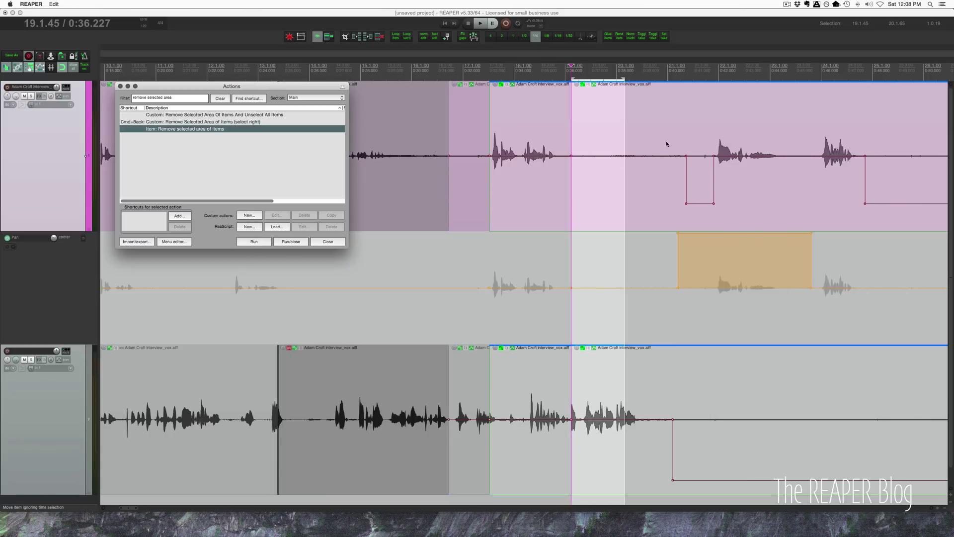
pyautogui.moveTo(659, 118)
pyautogui.mouseDown()
pyautogui.moveTo(736, 119)
pyautogui.moveTo(673, 125)
pyautogui.mouseUp()
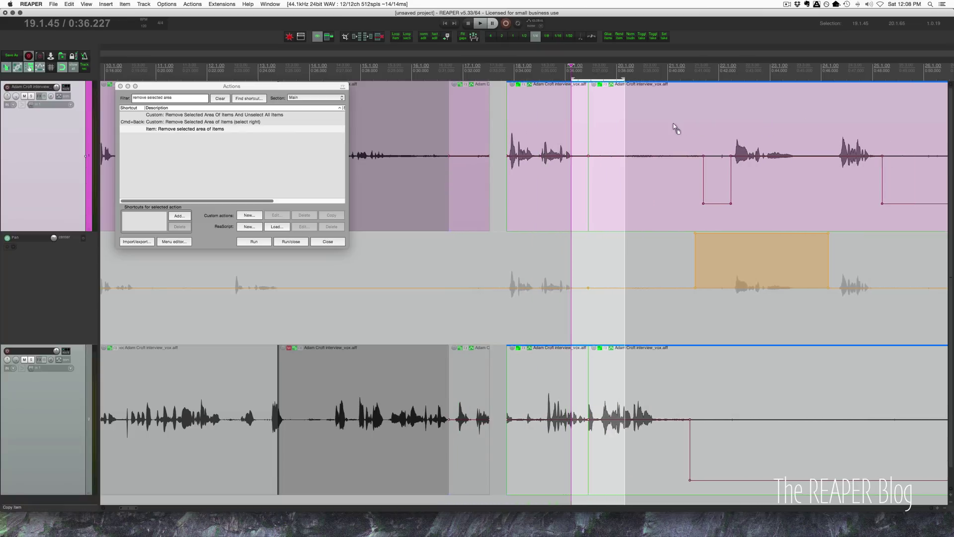
# - Review and run the remove-and-unselect-all custom action, then slide the later item left
pyautogui.click(230, 116)
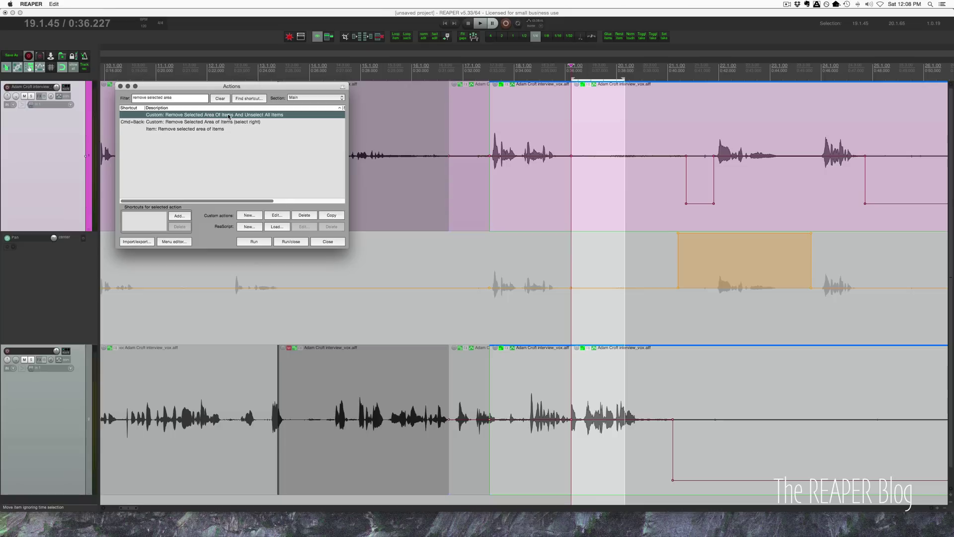
pyautogui.click(278, 216)
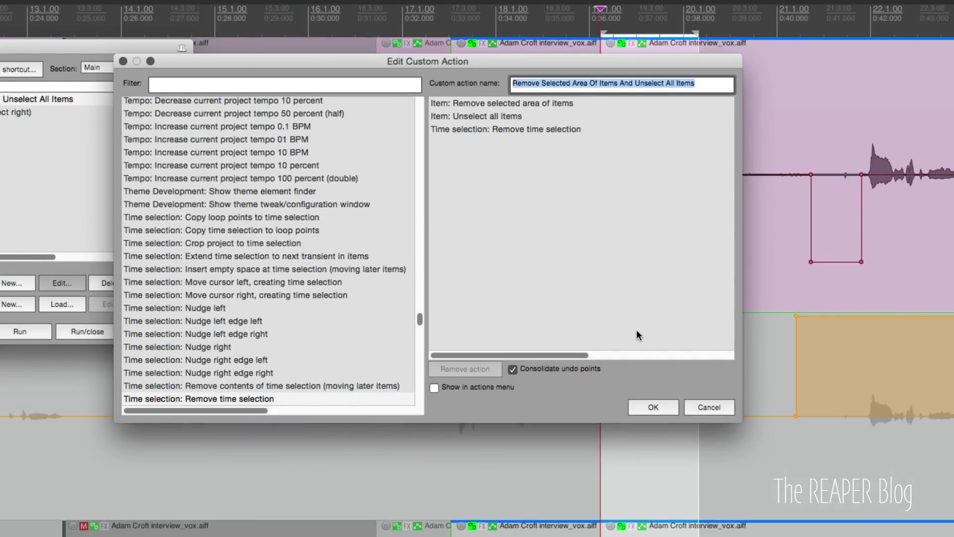
pyautogui.click(655, 408)
pyautogui.scroll(-5, 646, 274)
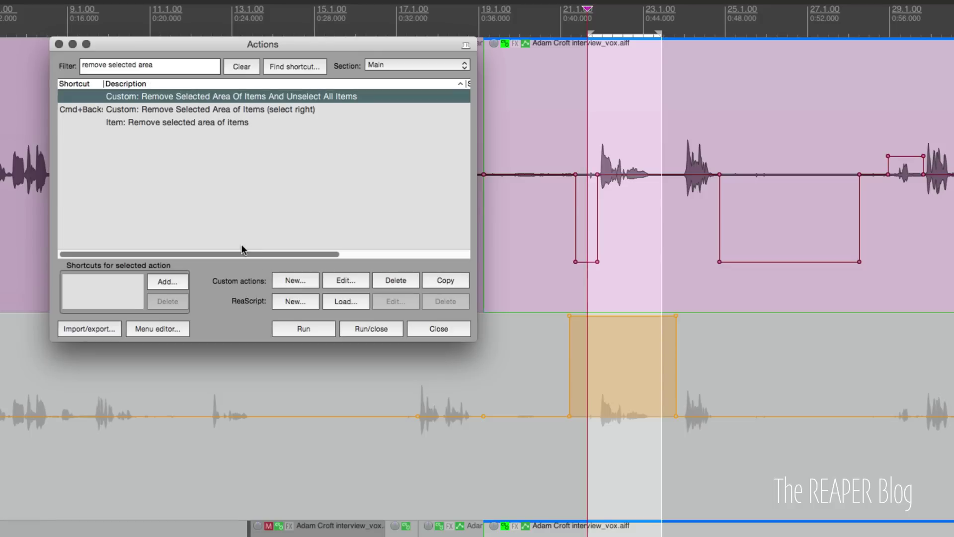
pyautogui.click(315, 328)
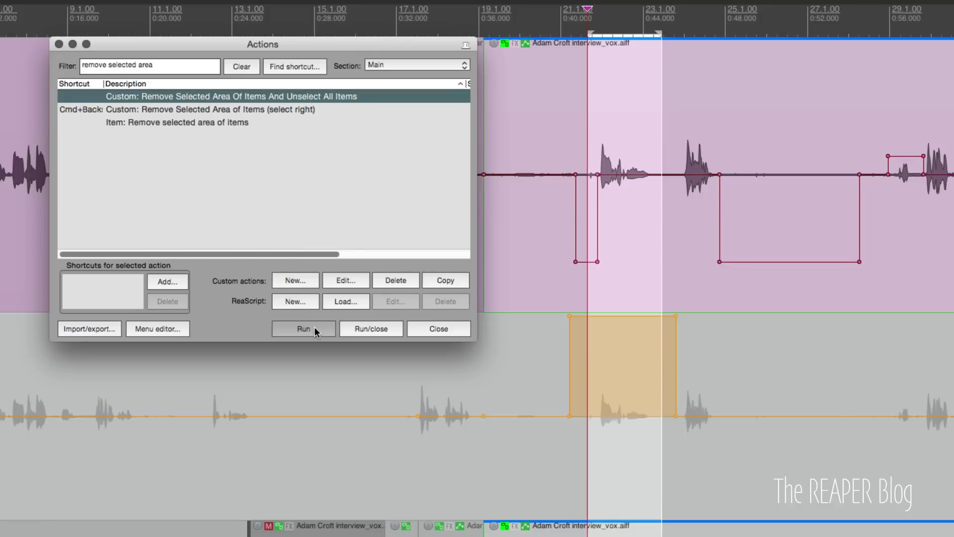
pyautogui.moveTo(669, 85); pyautogui.dragTo(641, 88)
# - Undo the item slide and the removal, then mark roughly 0:40–0:44 again
pyautogui.moveTo(374, 49); pyautogui.dragTo(358, 91)
pyautogui.press('super+z')
pyautogui.click(629, 159)
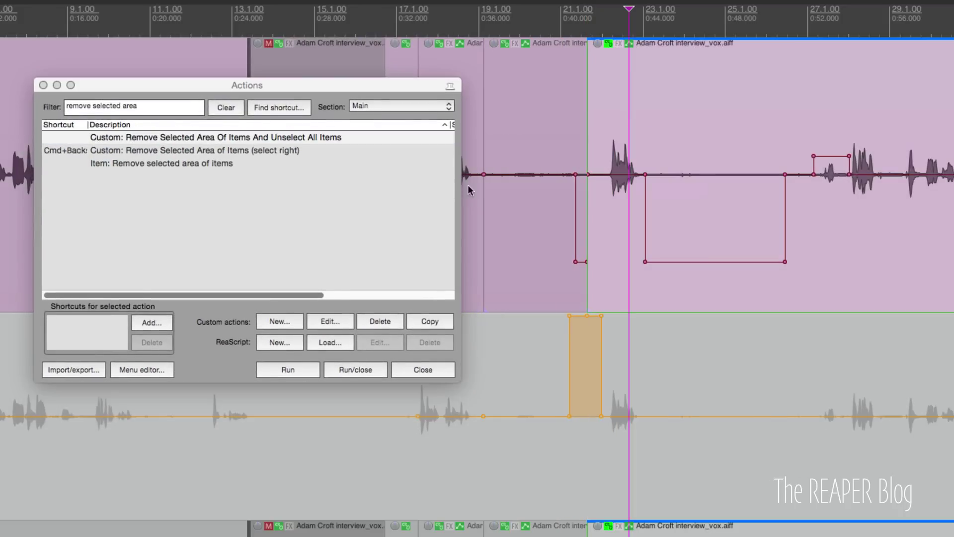
pyautogui.press('super+z')
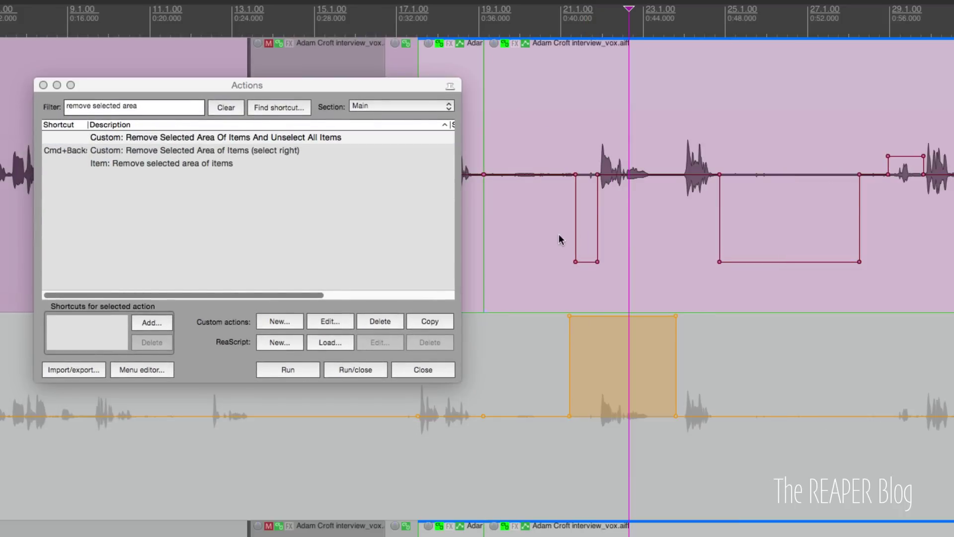
pyautogui.moveTo(587, 209); pyautogui.dragTo(661, 218)
# - Remove the marked area with the built-in remove-selected-area action, undoing the trial item slide
pyautogui.click(174, 164)
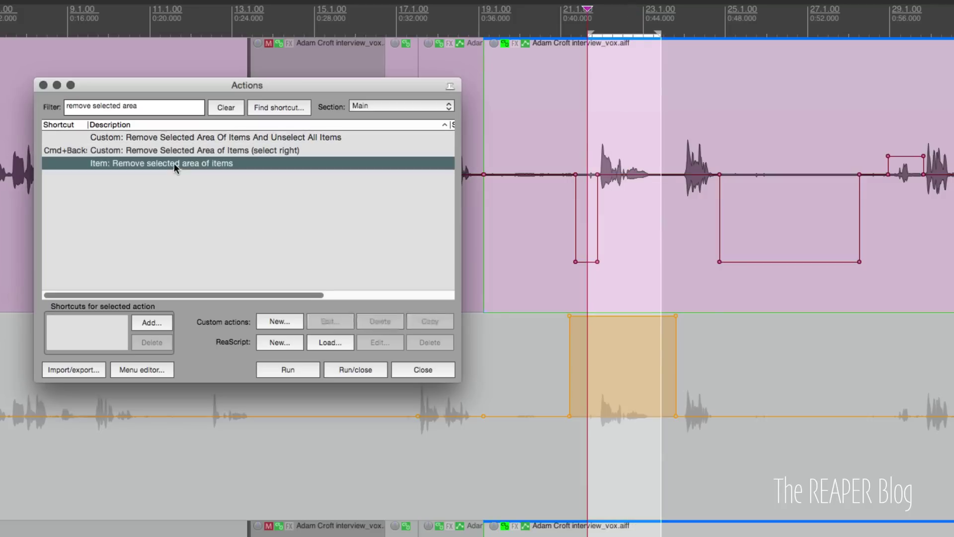
pyautogui.click(301, 367)
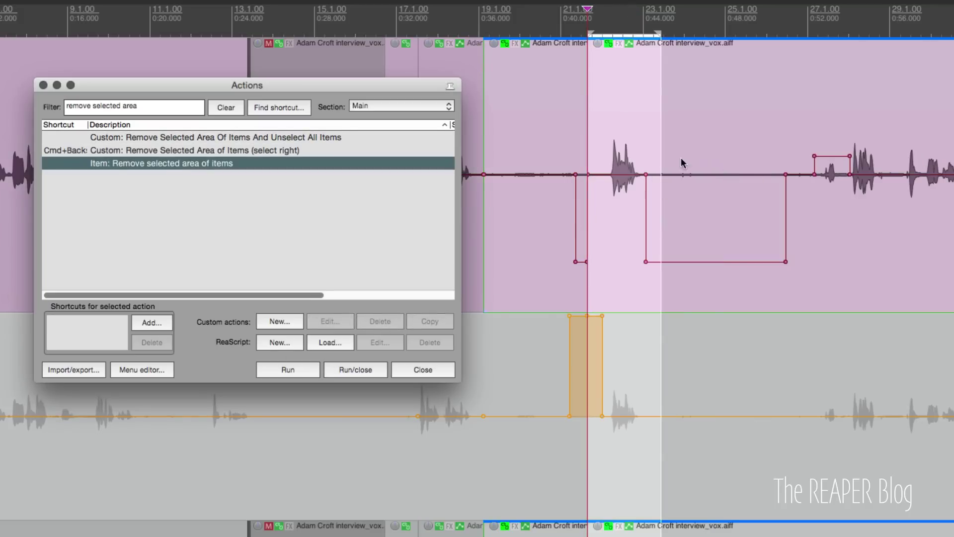
pyautogui.moveTo(677, 111); pyautogui.dragTo(665, 111)
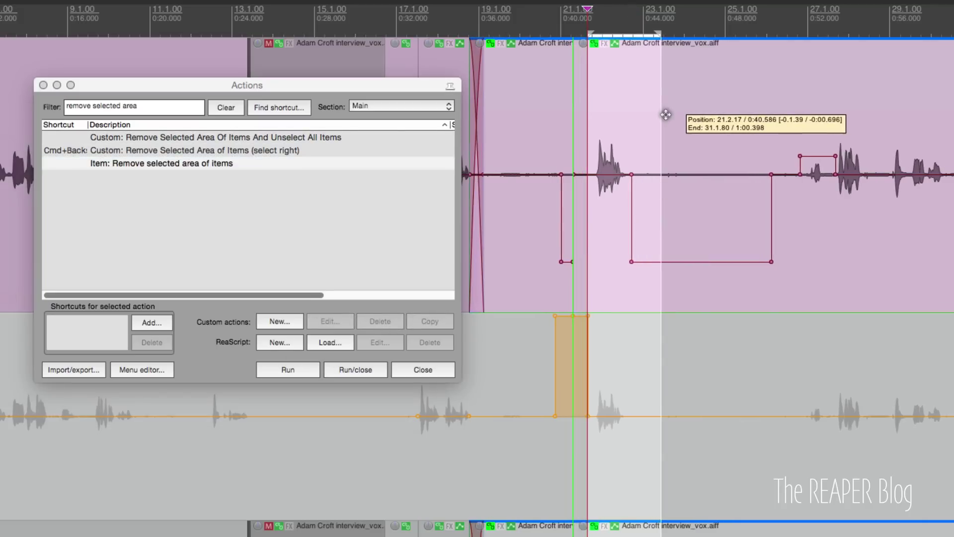
pyautogui.press('super+z')
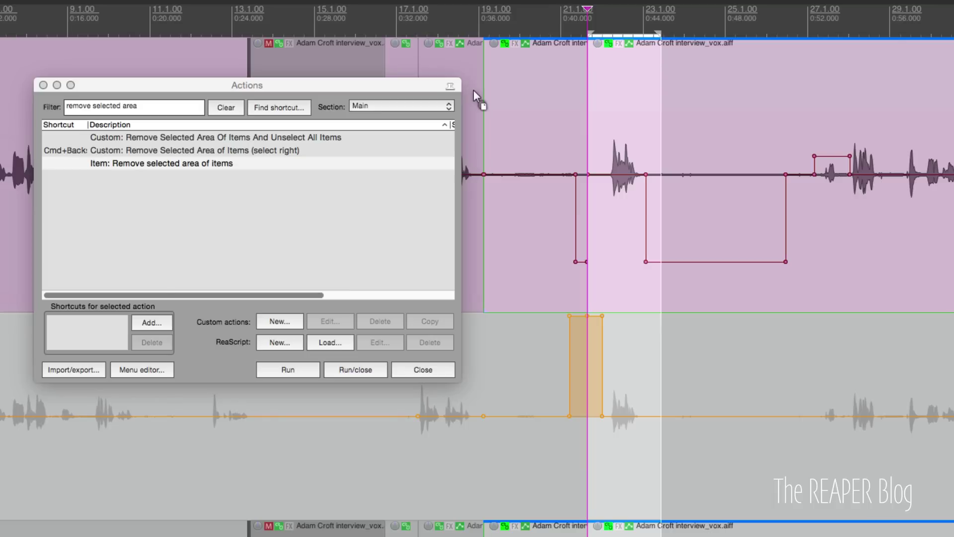
# - Remove about 0:40–0:44 with the custom select-right action and overlap the right item into a crossfade
pyautogui.click(639, 105)
pyautogui.click(182, 151)
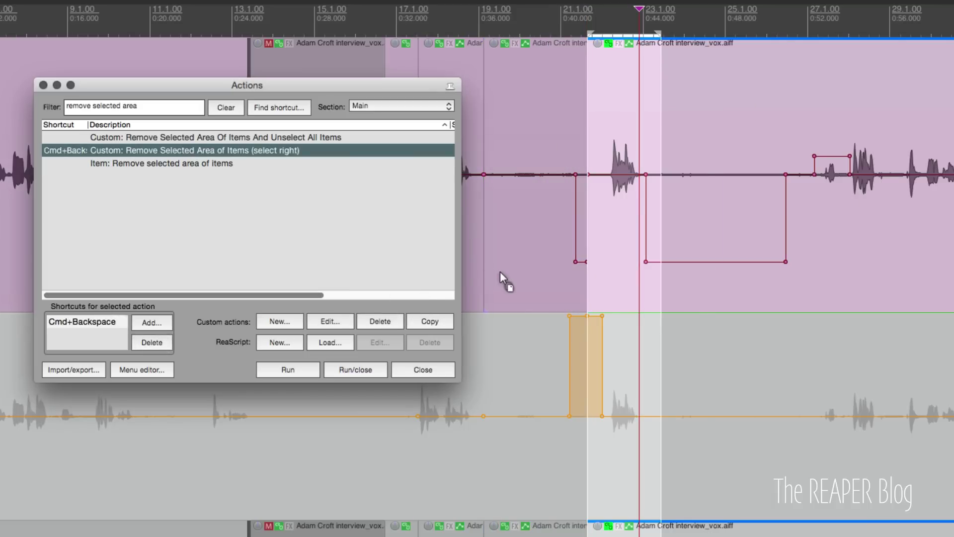
pyautogui.press('super+BackSpace')
pyautogui.click(592, 205)
pyautogui.moveTo(592, 205); pyautogui.dragTo(655, 210)
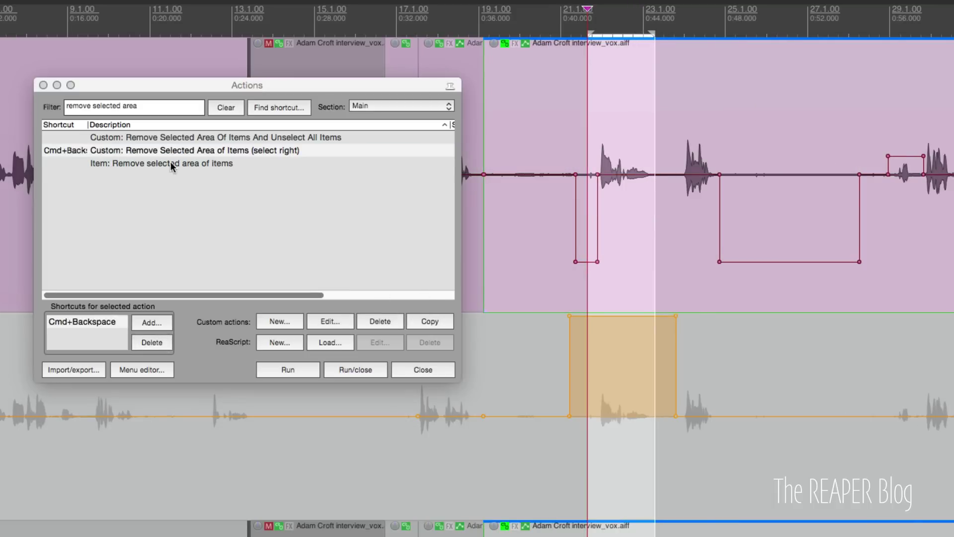
pyautogui.click(297, 368)
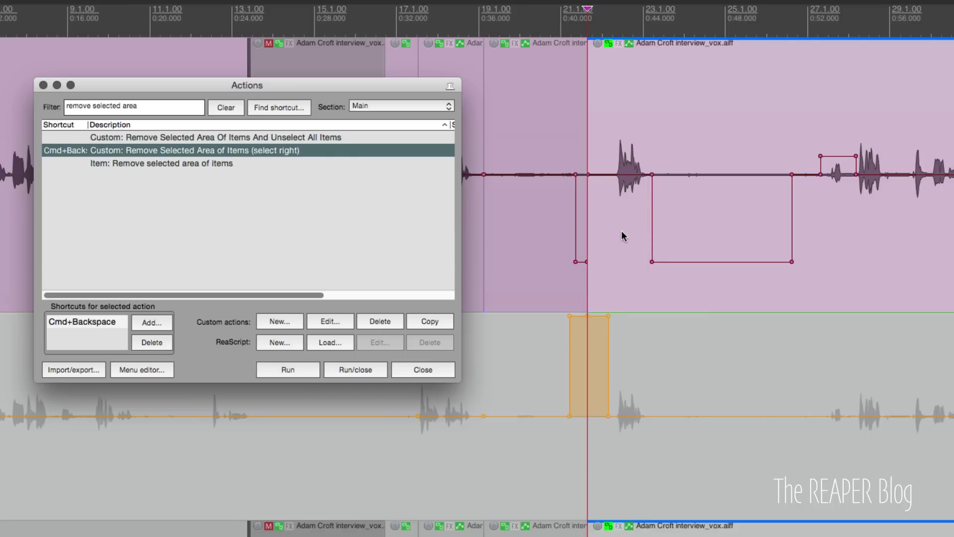
pyautogui.moveTo(621, 230); pyautogui.dragTo(600, 231)
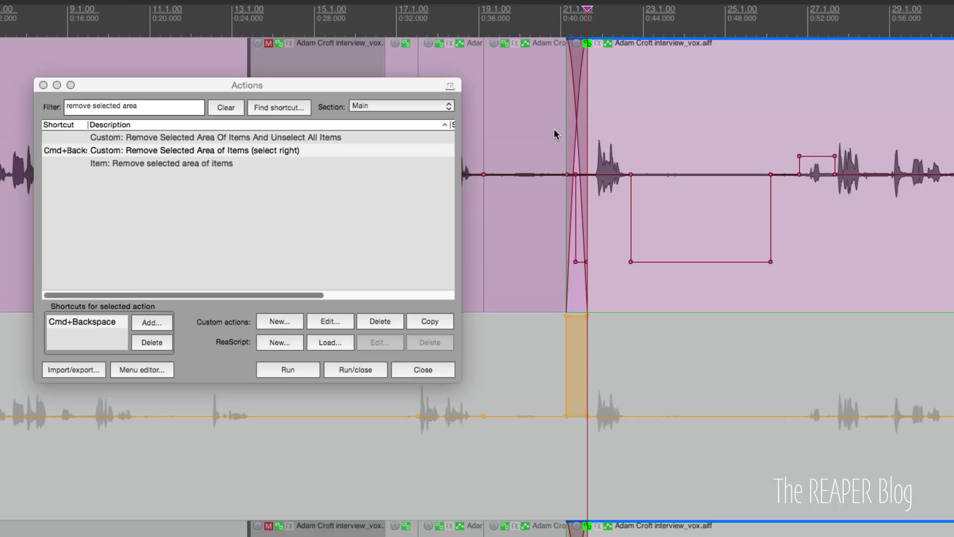
# - Compare the two custom remove actions in the list and move the edit point further along
pyautogui.click(297, 135)
pyautogui.click(293, 138)
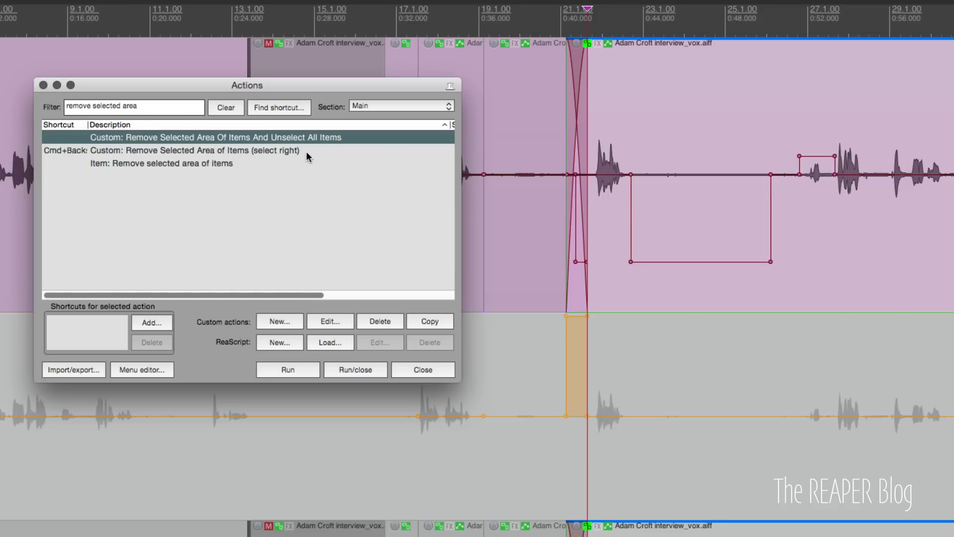
pyautogui.click(306, 151)
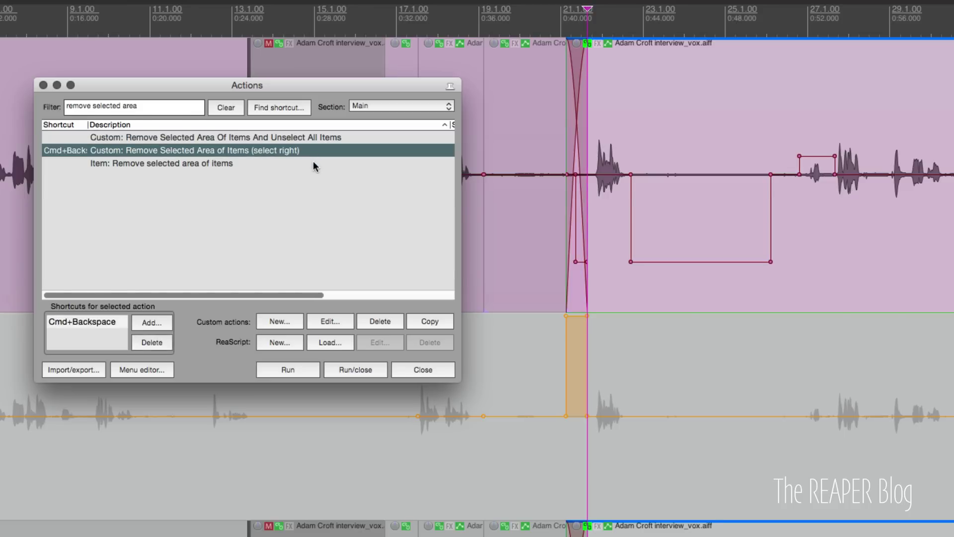
pyautogui.click(696, 176)
pyautogui.click(273, 108)
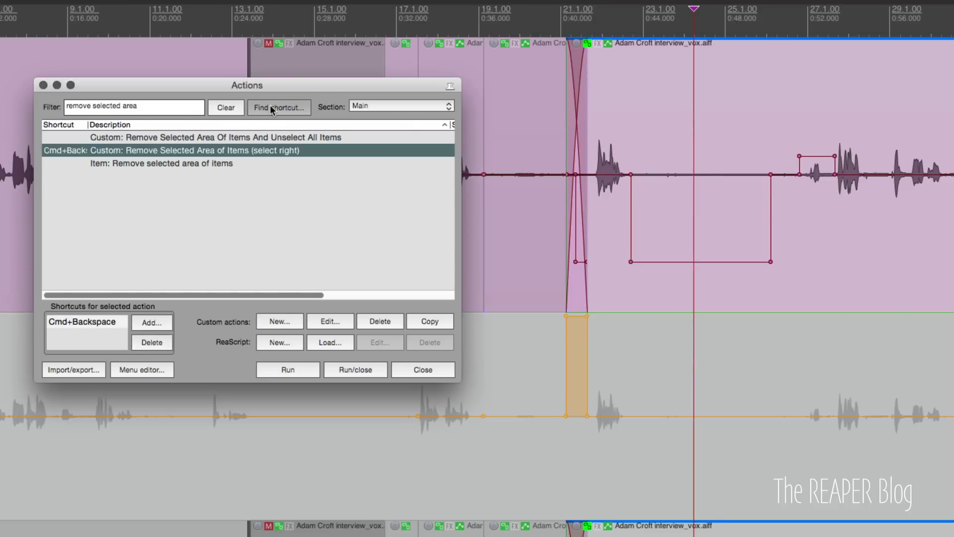
# - Look up that the S key runs Split items at edit or play cursor
pyautogui.press('super+BackSpace')
pyautogui.press('s')
pyautogui.scroll(-1, 260, 245)
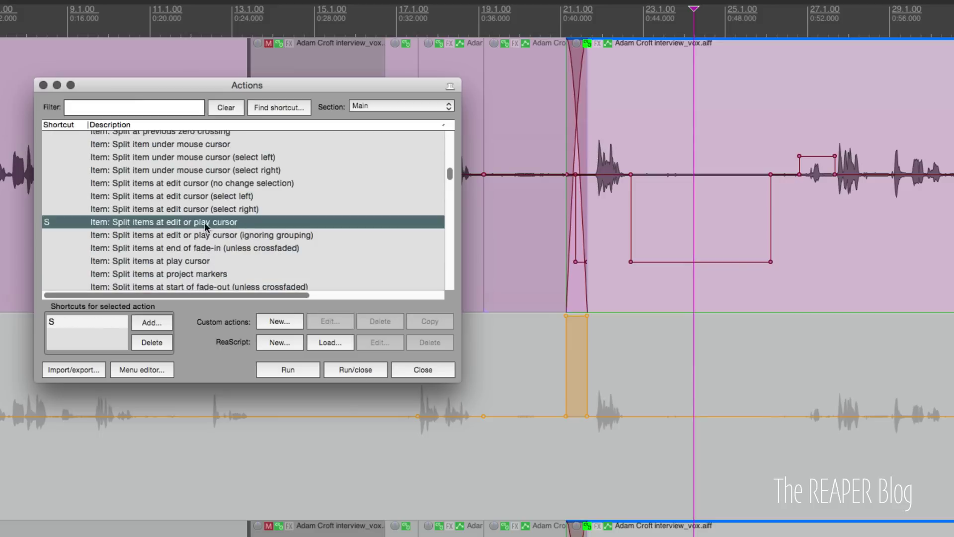
# - Split the interview near 0:47 and 0:49, crossfade the right pieces, then undo the last slide
pyautogui.click(711, 125)
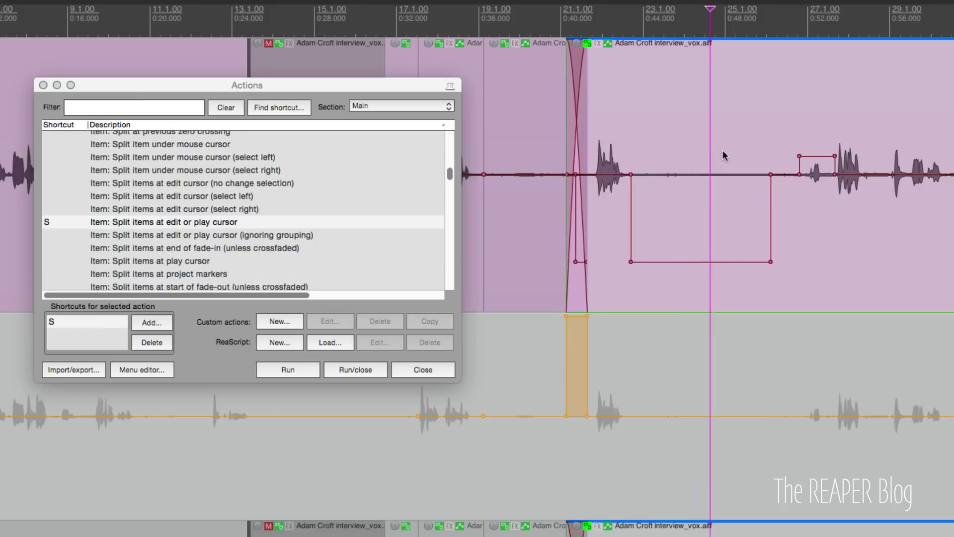
pyautogui.press('s')
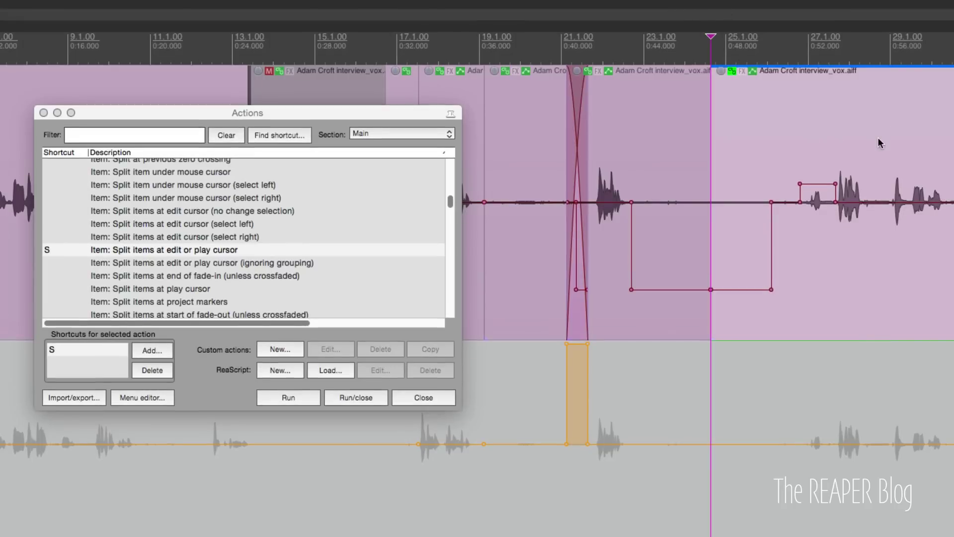
pyautogui.moveTo(751, 178); pyautogui.dragTo(742, 184)
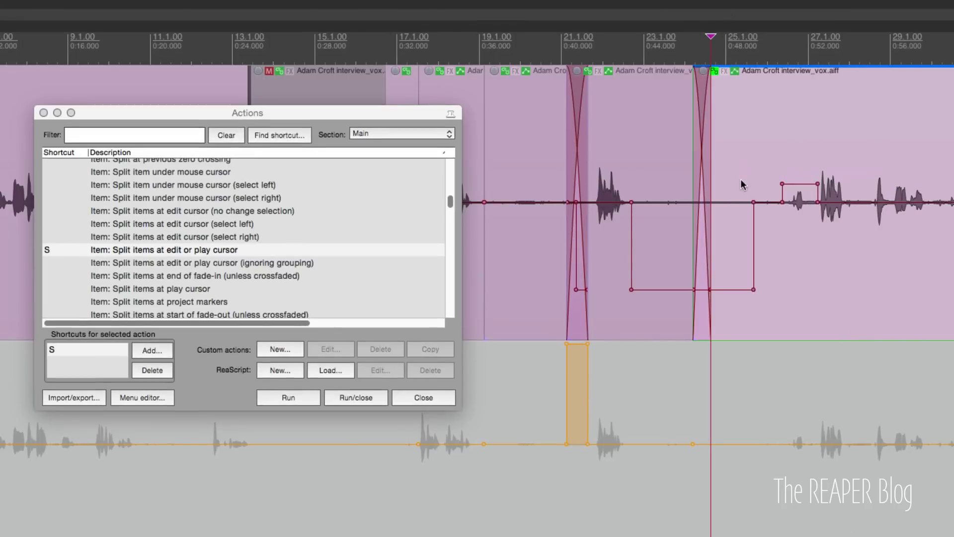
pyautogui.click(746, 206)
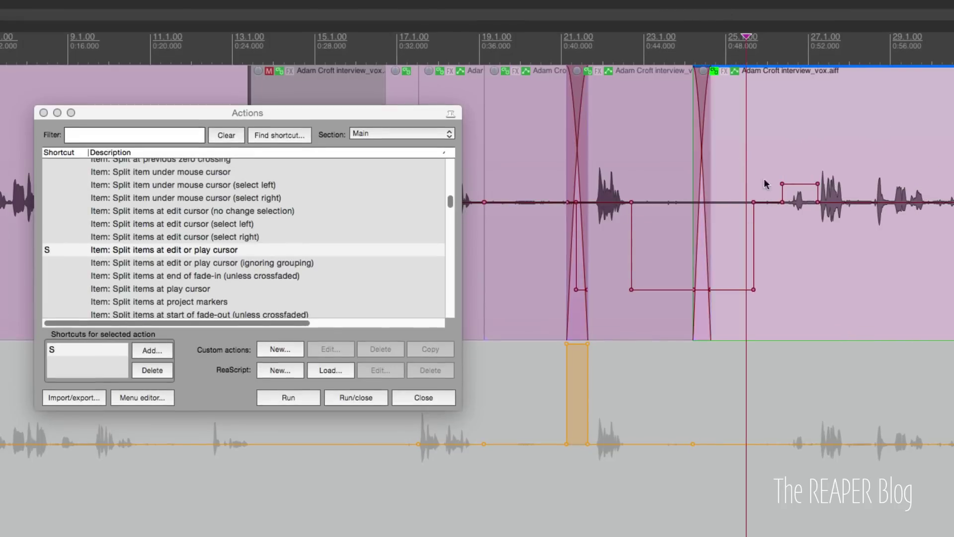
pyautogui.press('s')
pyautogui.moveTo(816, 145); pyautogui.dragTo(793, 144)
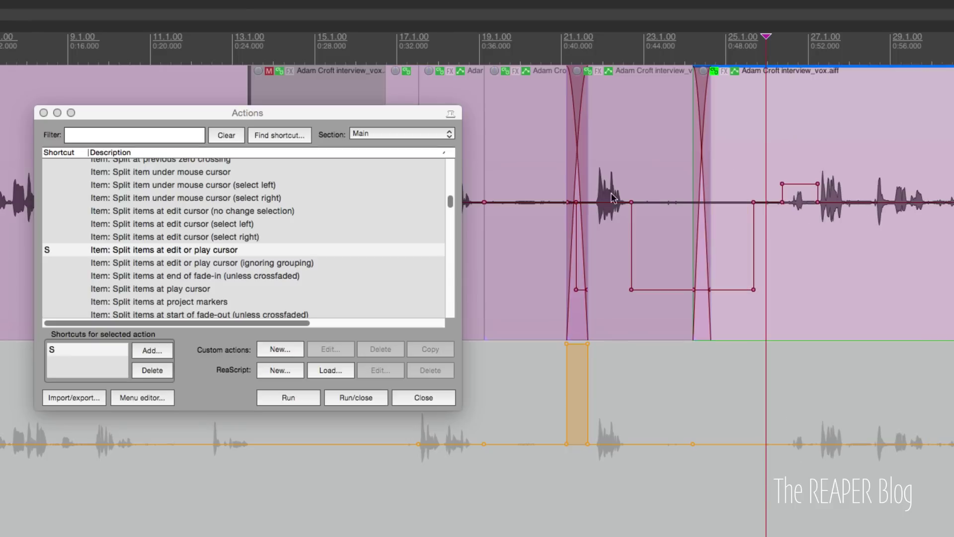
pyautogui.press('super+z')
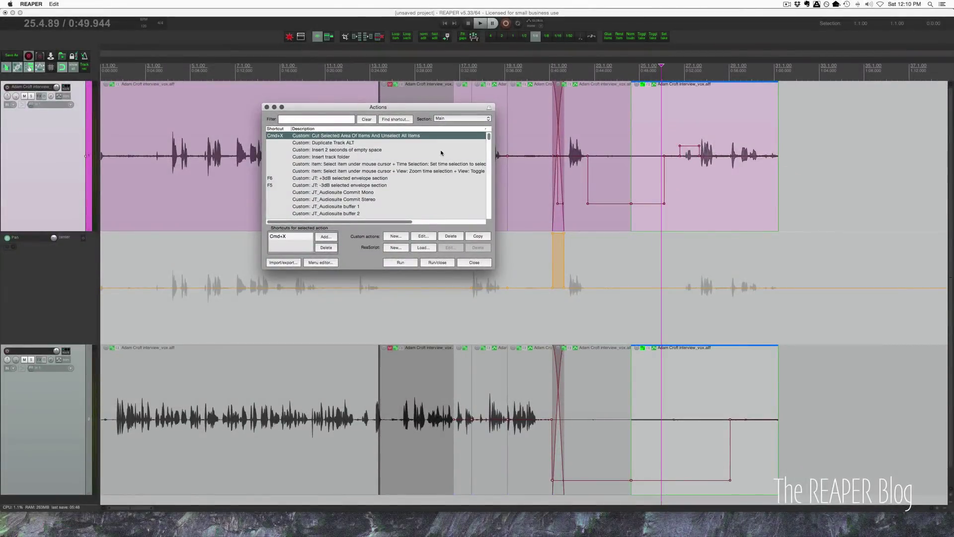
pyautogui.click(542, 131)
pyautogui.scroll(5, 522, 169)
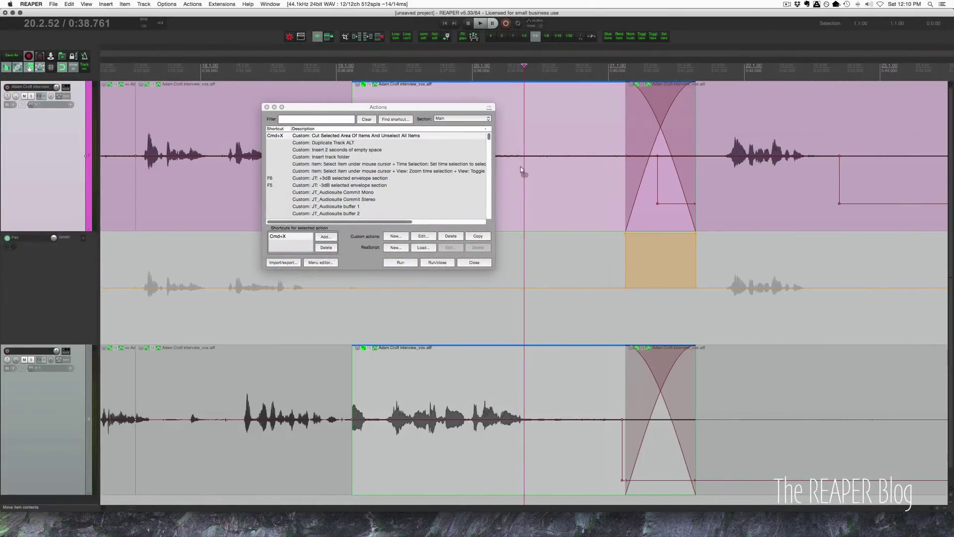
pyautogui.click(423, 236)
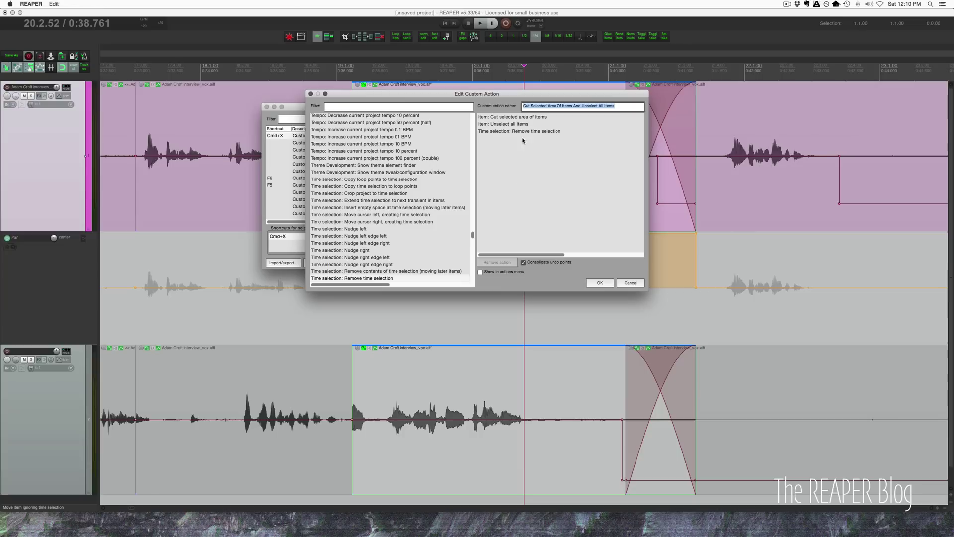
pyautogui.click(492, 119)
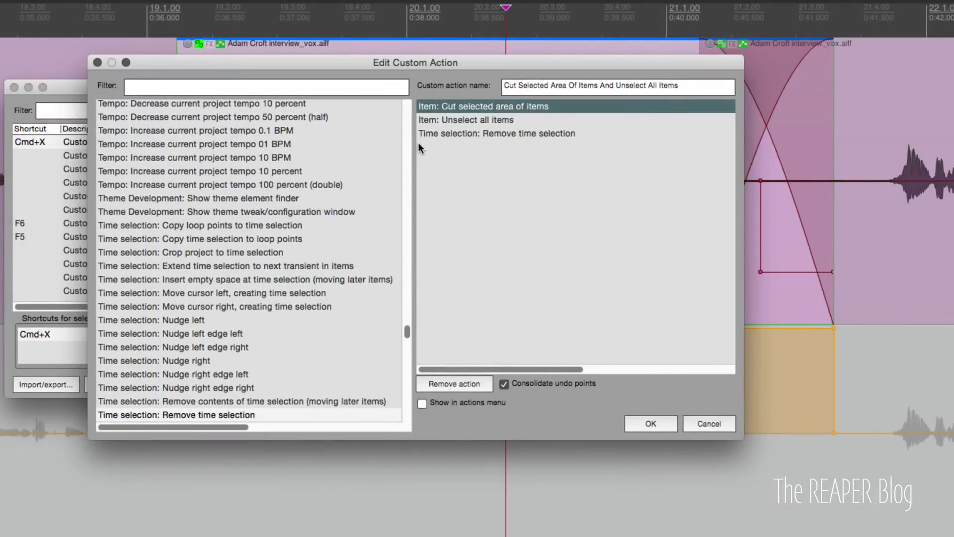
pyautogui.click(709, 420)
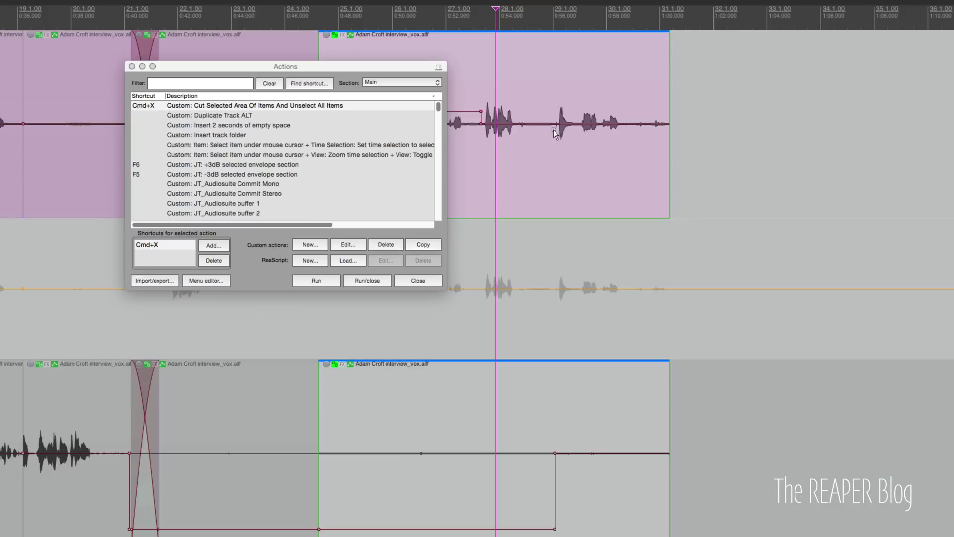
# - Ripple-cut a short span around 0:56 and paste it past the end of the audio
pyautogui.moveTo(553, 130); pyautogui.dragTo(579, 131)
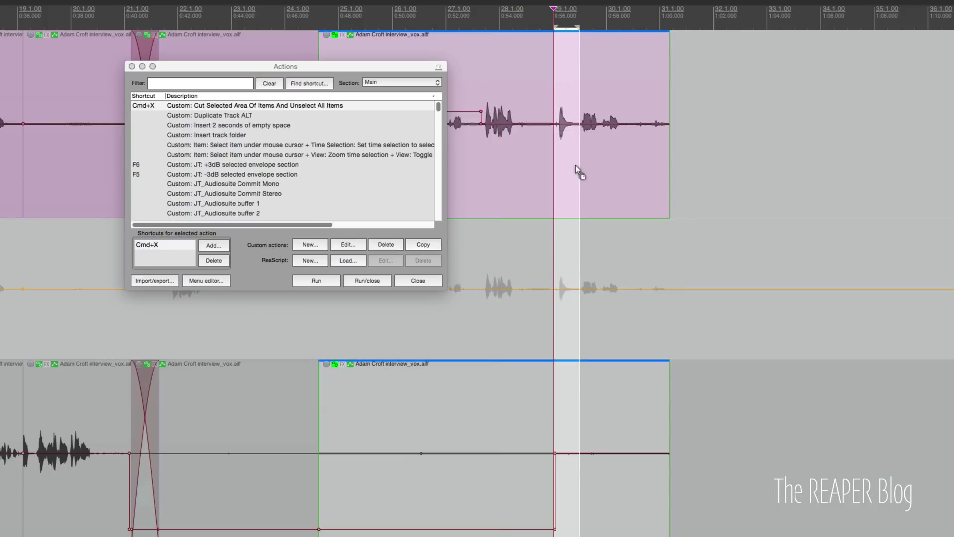
pyautogui.press('super+x')
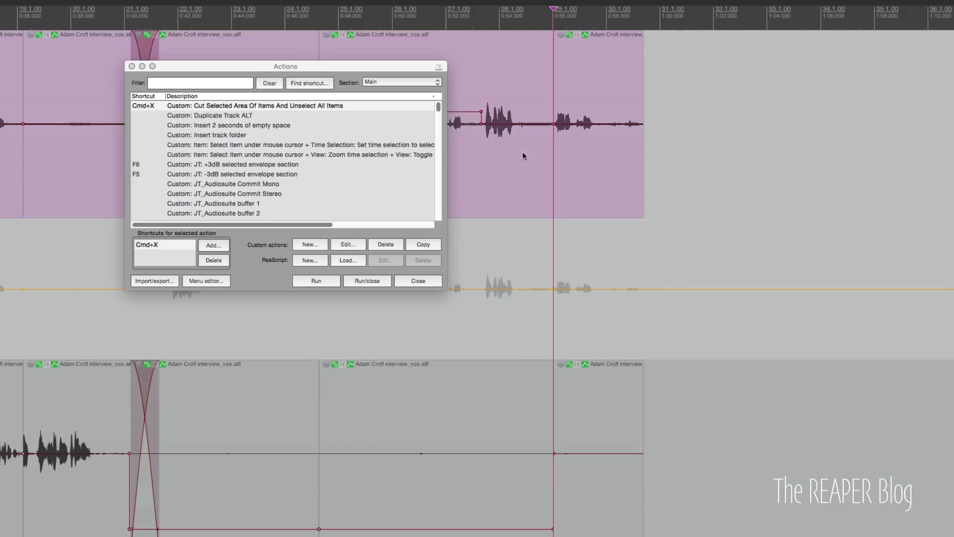
pyautogui.click(669, 122)
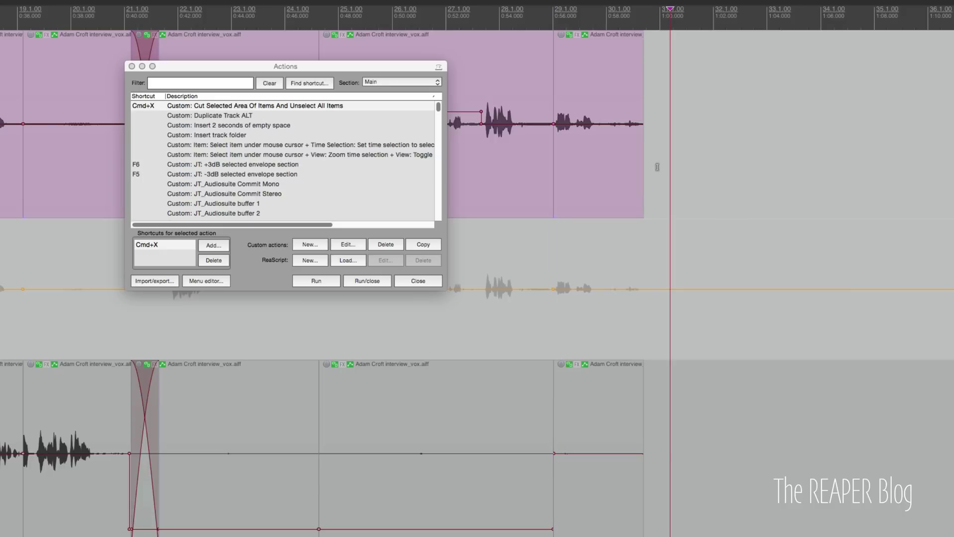
pyautogui.press('super+v')
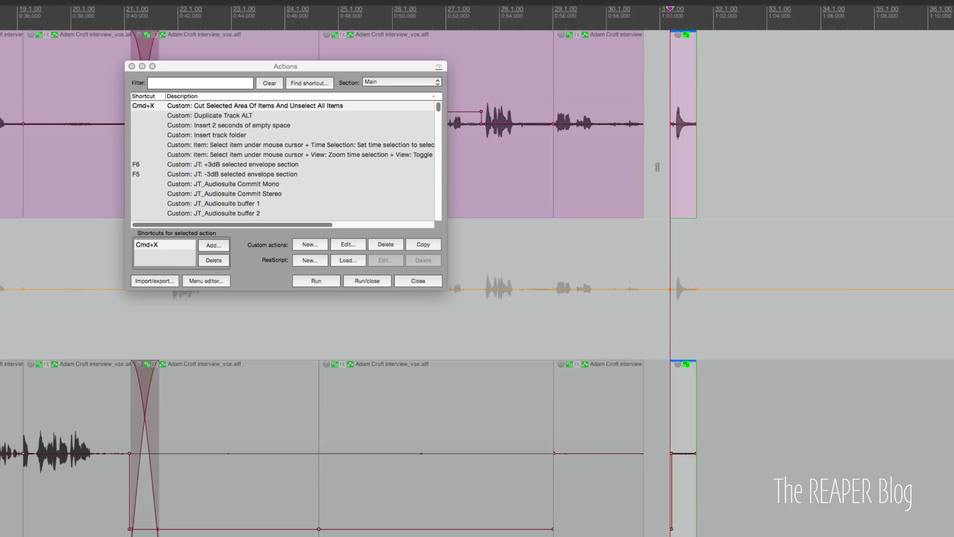
# - Ripple-cut the span around 0:53–0:55 and paste it just after the pasted clip
pyautogui.moveTo(481, 140); pyautogui.dragTo(528, 142)
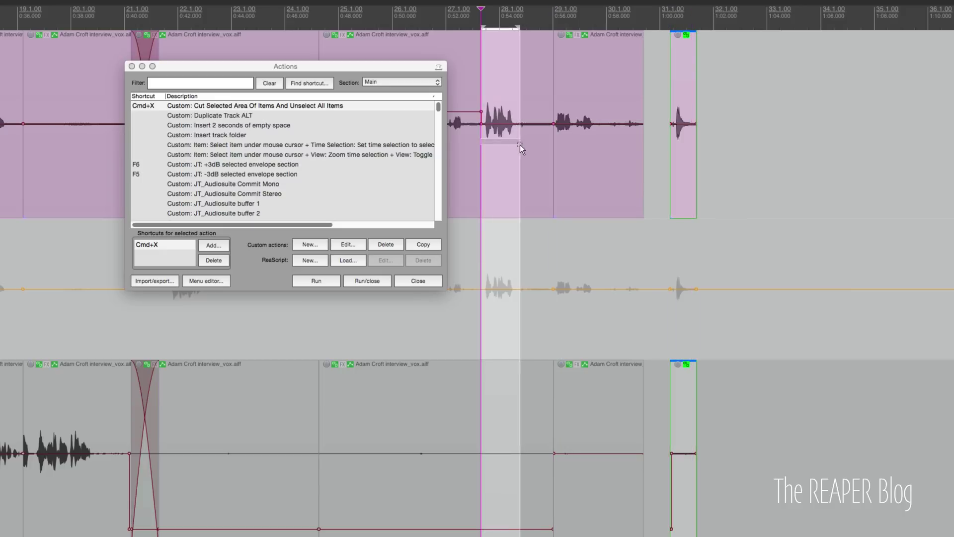
pyautogui.click(520, 145)
pyautogui.press('super+x')
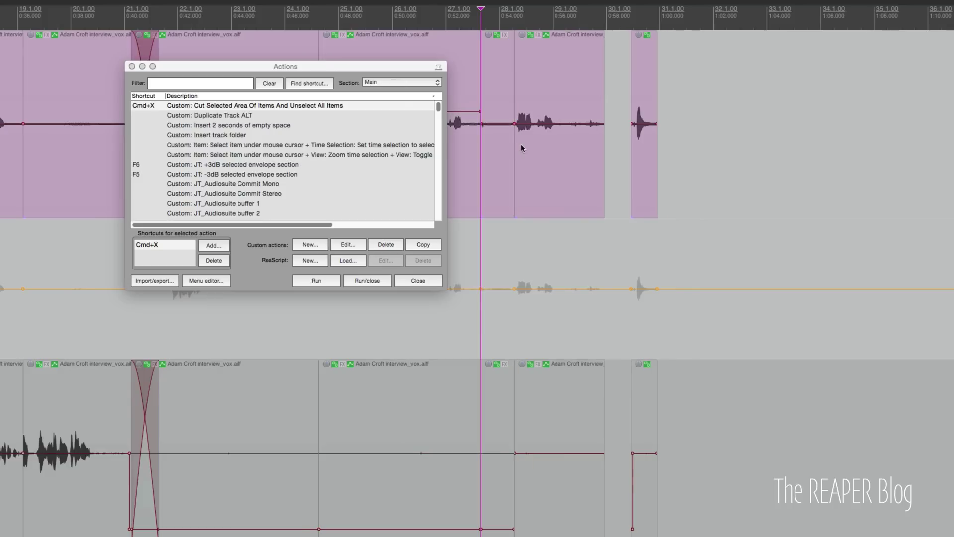
pyautogui.click(683, 141)
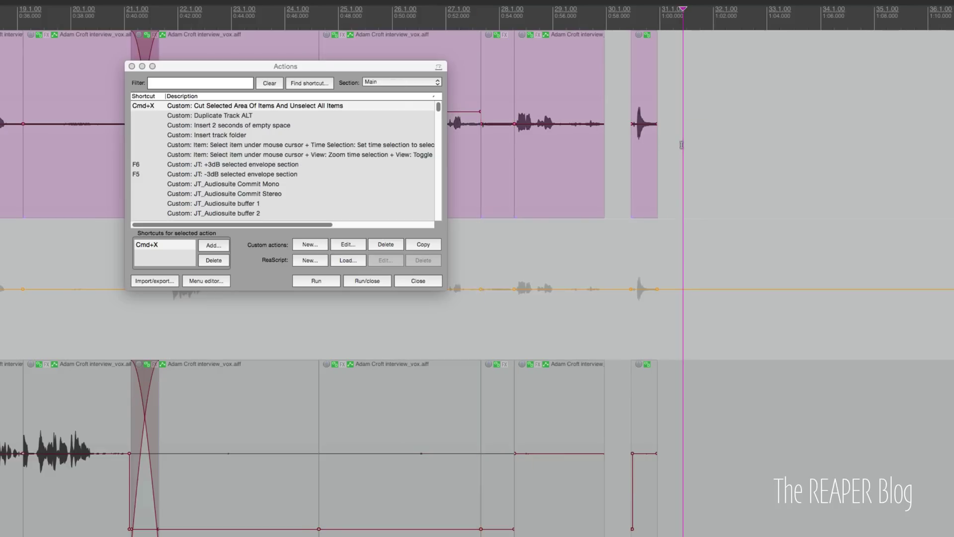
pyautogui.press('super+v')
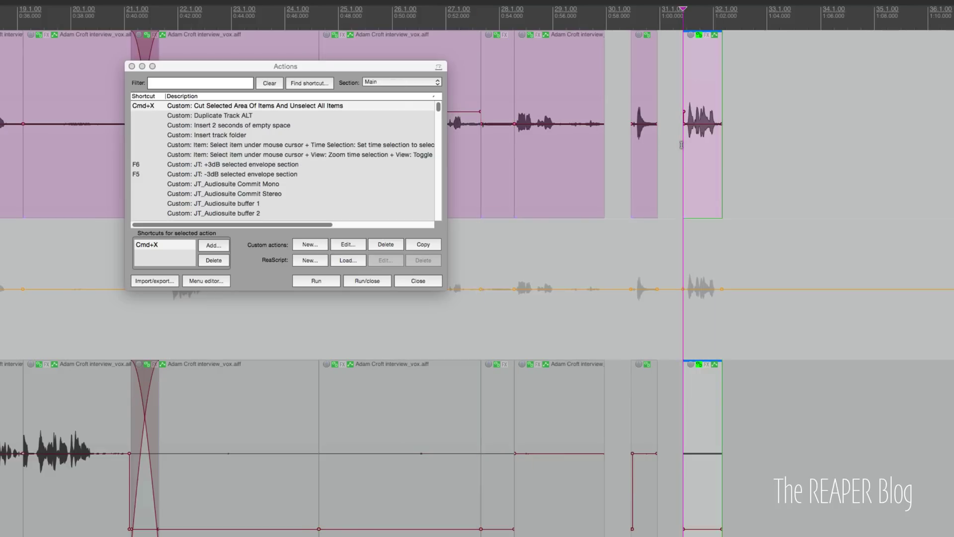